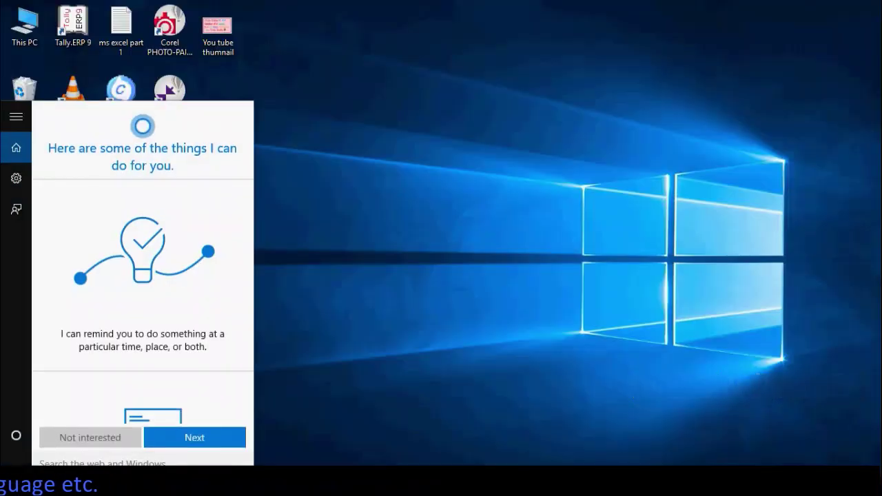
- Launch Paint from a Windows search for 'pa' to get a blank canvas
type("pa")
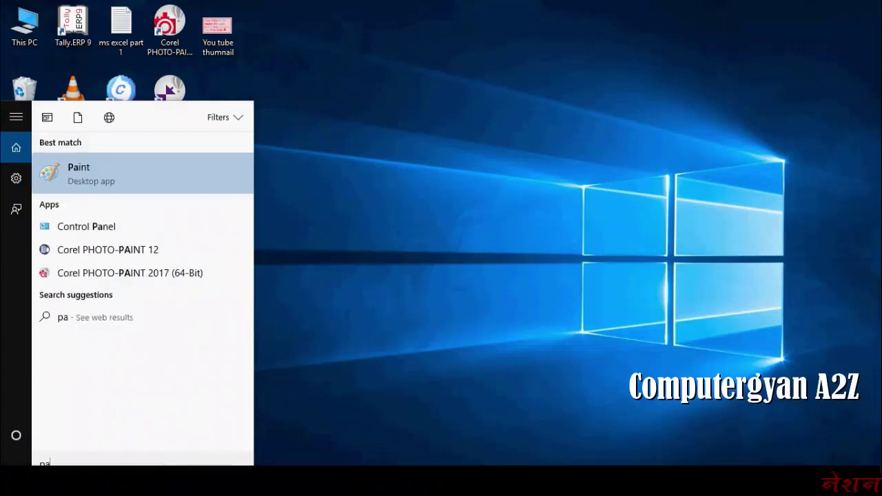
left_click(101, 180)
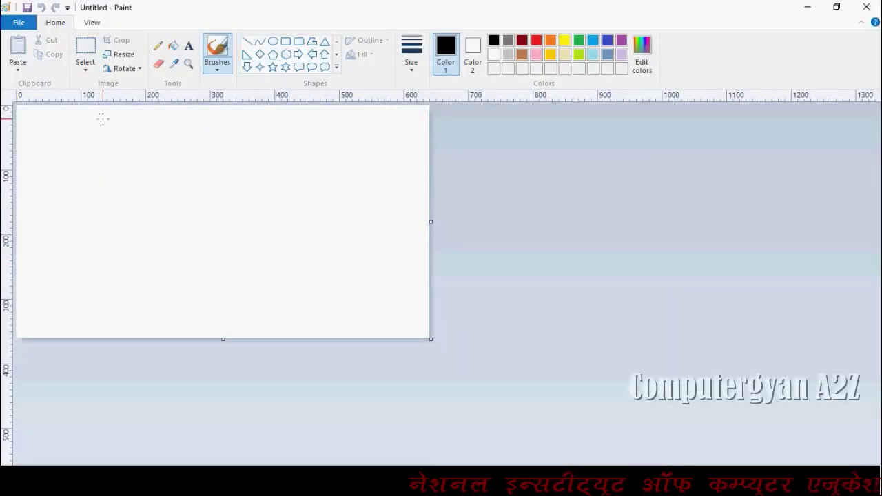
left_click(134, 58)
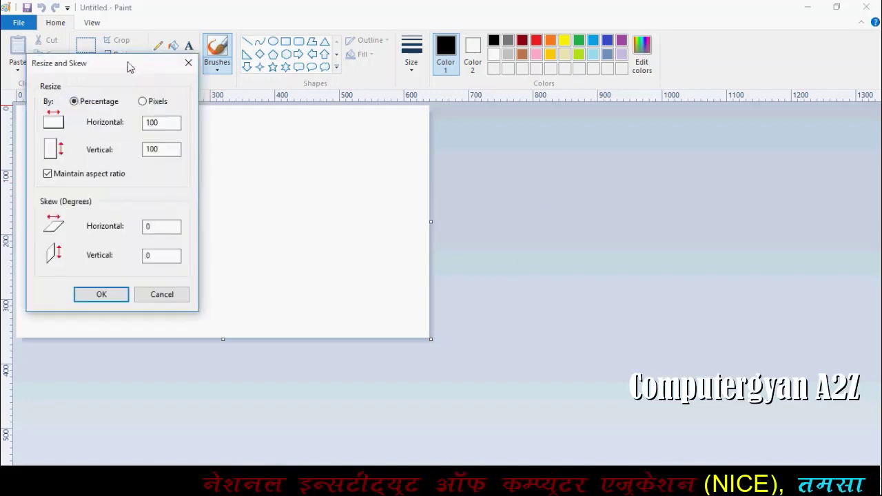
left_click(142, 101)
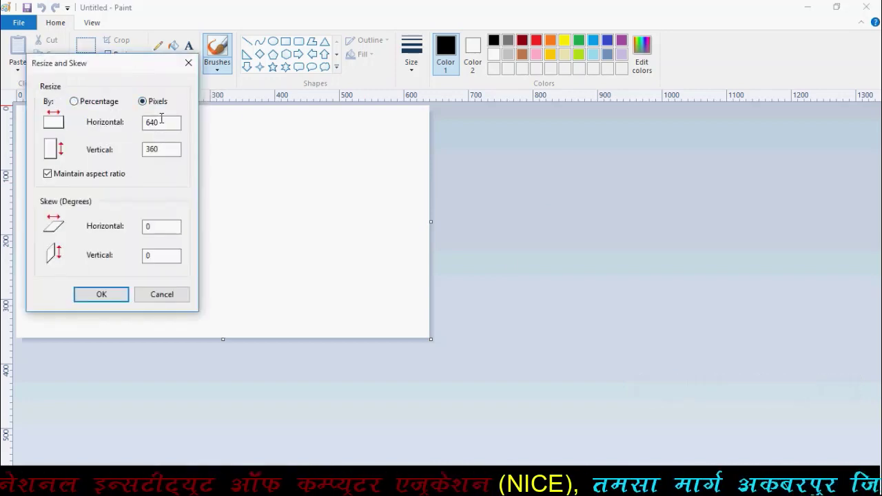
left_click(48, 175)
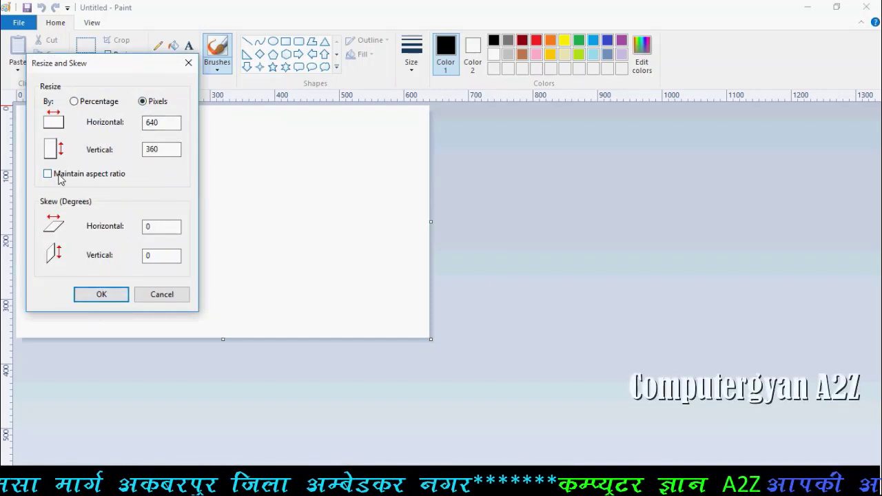
left_click(100, 295)
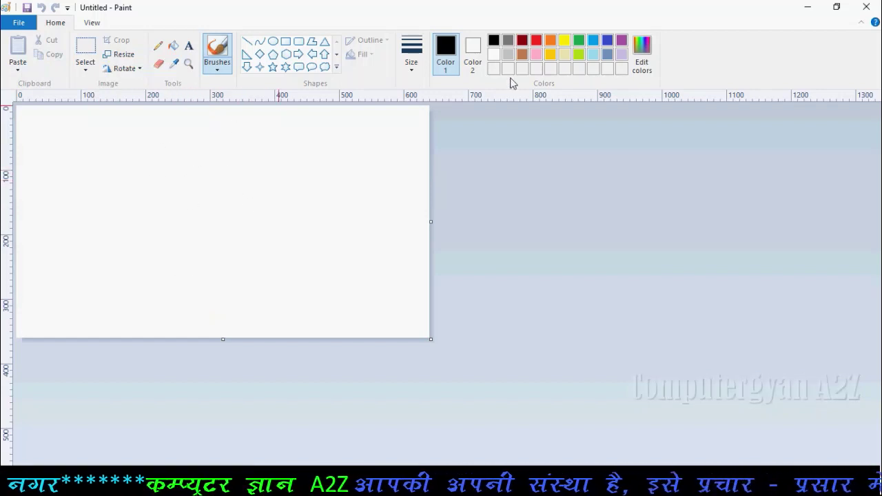
- Fill the whole canvas with the pink palette colour
left_click(537, 55)
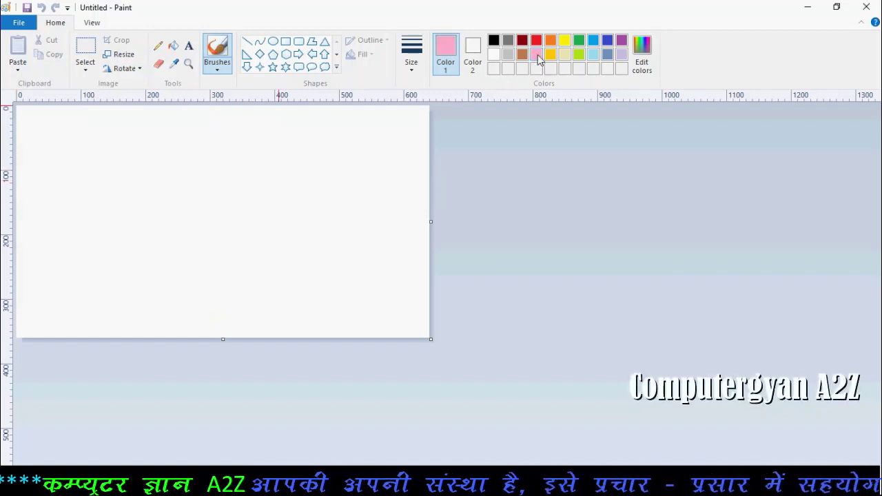
left_click(173, 45)
left_click(189, 198)
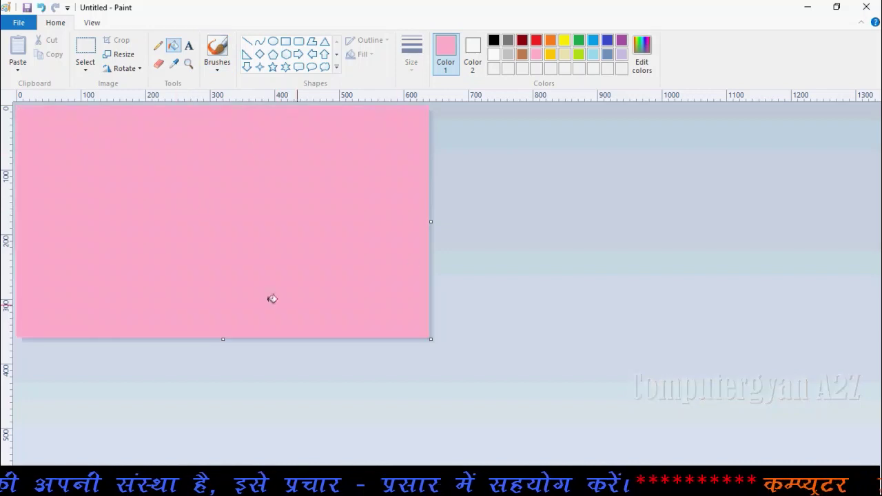
- Lighten the pink to custom RGB 255, 202, 219 and refill the canvas
left_click(641, 56)
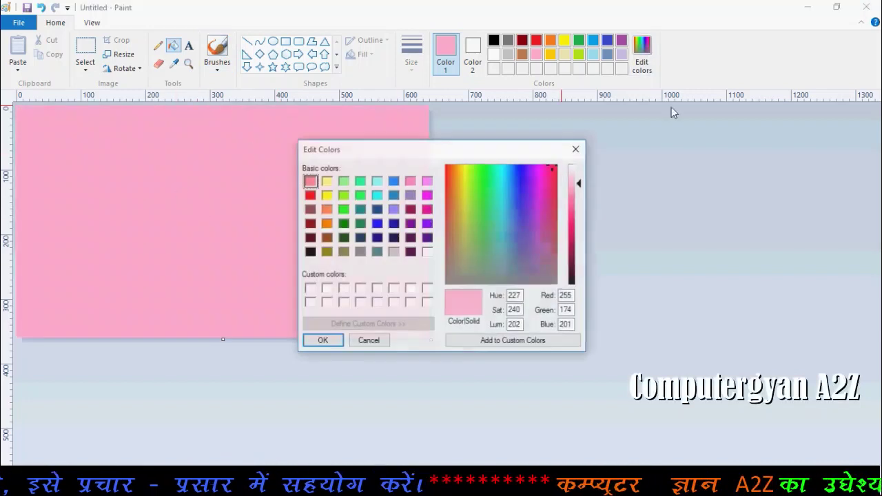
left_click_drag(580, 182, 582, 182)
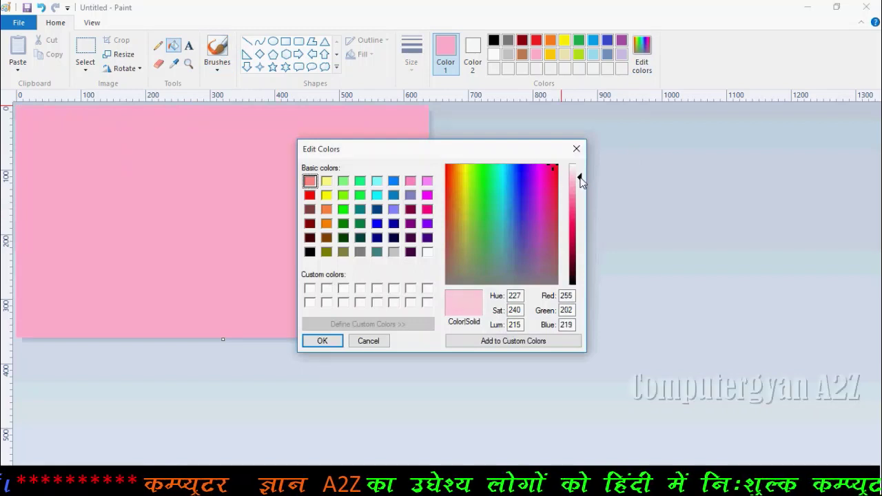
left_click(322, 341)
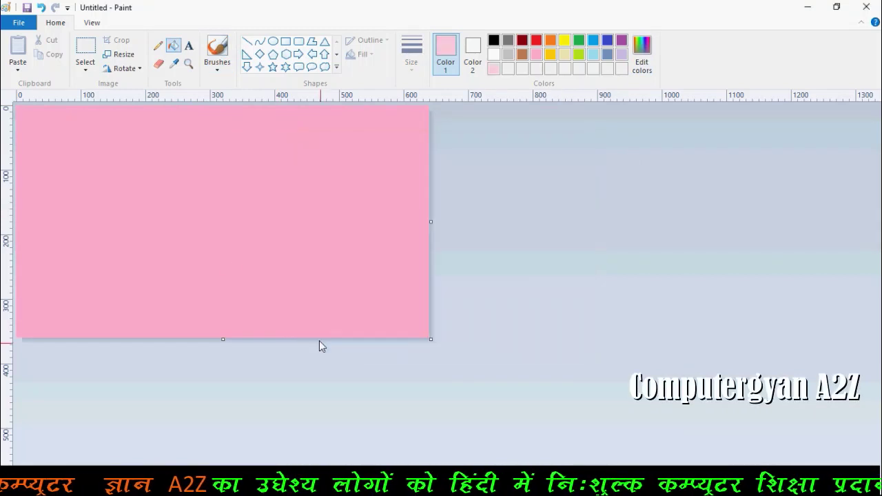
left_click(269, 174)
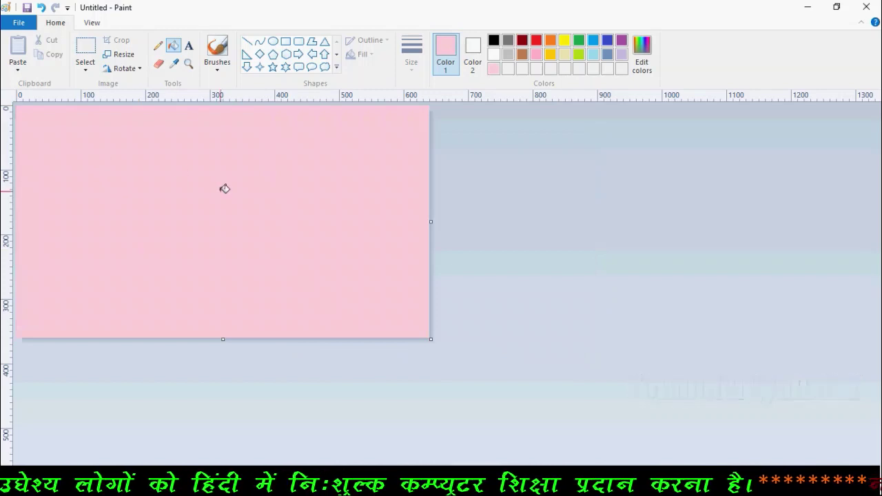
left_click(189, 45)
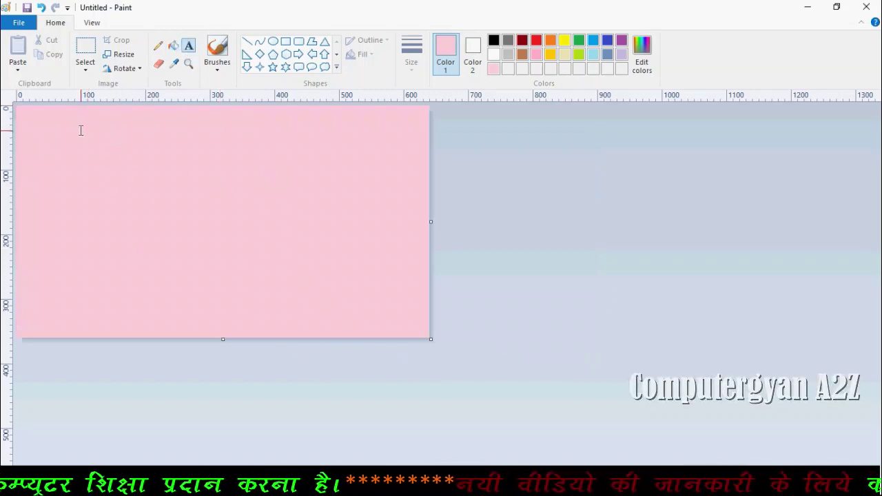
- Create a text box near the canvas top with the font set to Calisto MT
left_click_drag(368, 179, 366, 179)
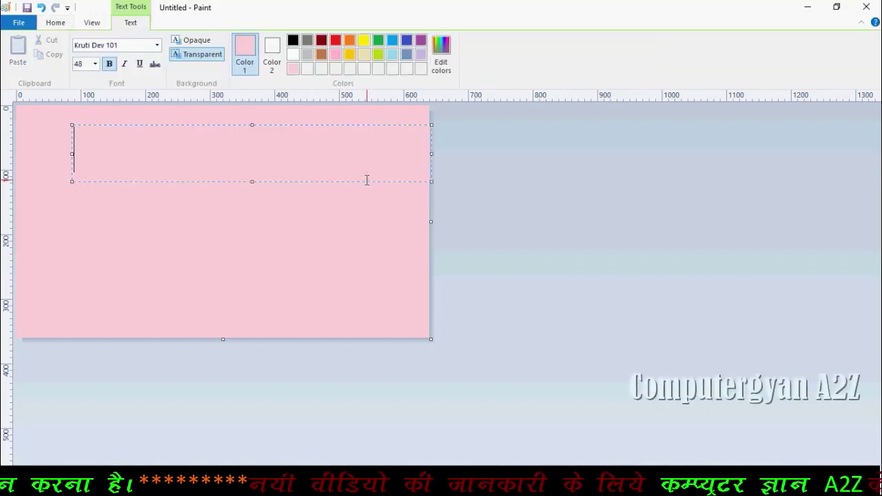
left_click(127, 46)
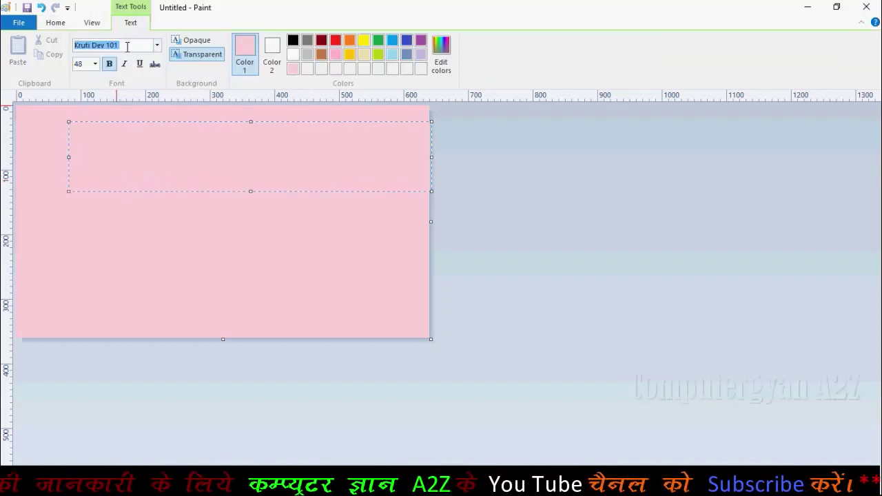
type("c")
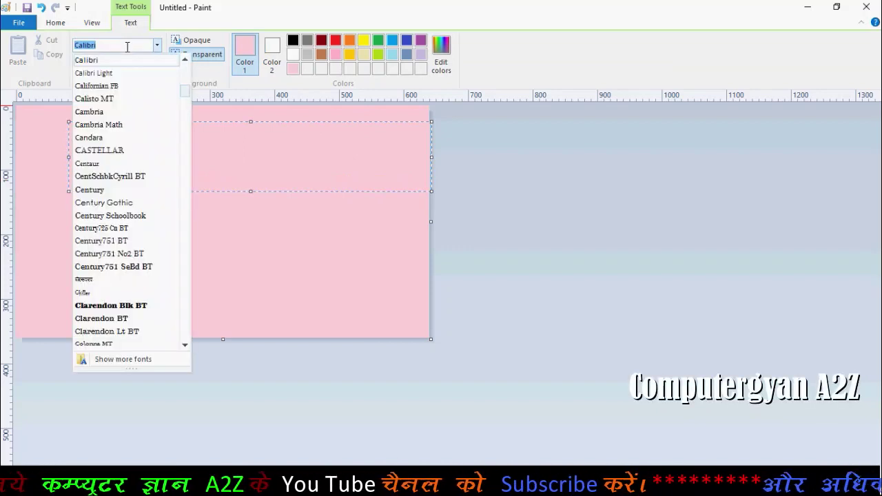
key("Down")
key("Down")
key("Down")
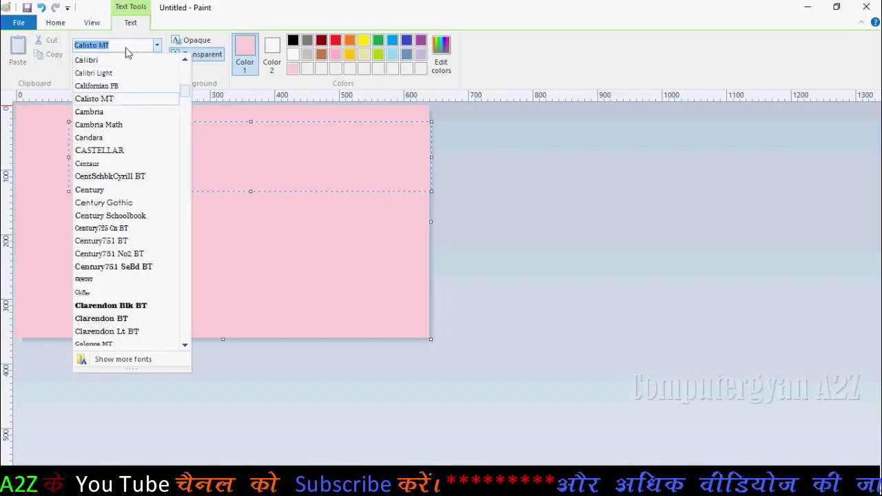
left_click(102, 98)
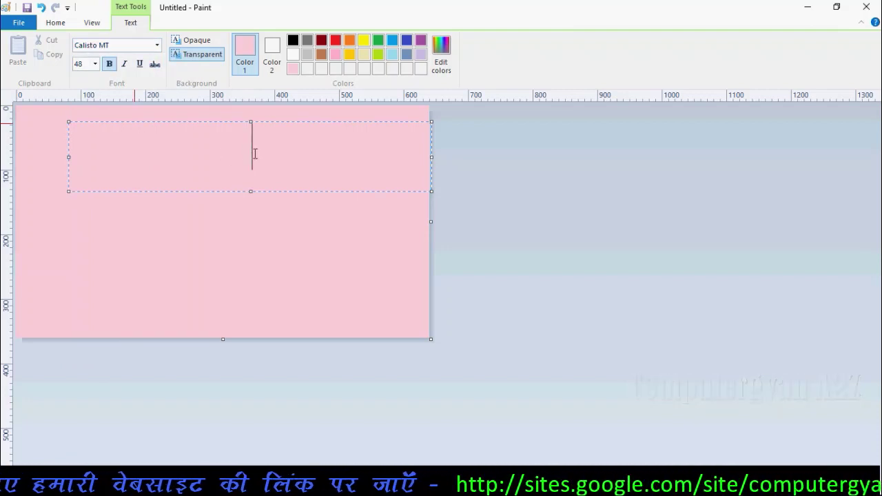
- Colour the 'You Tube' heading text red
left_click_drag(252, 145, 73, 142)
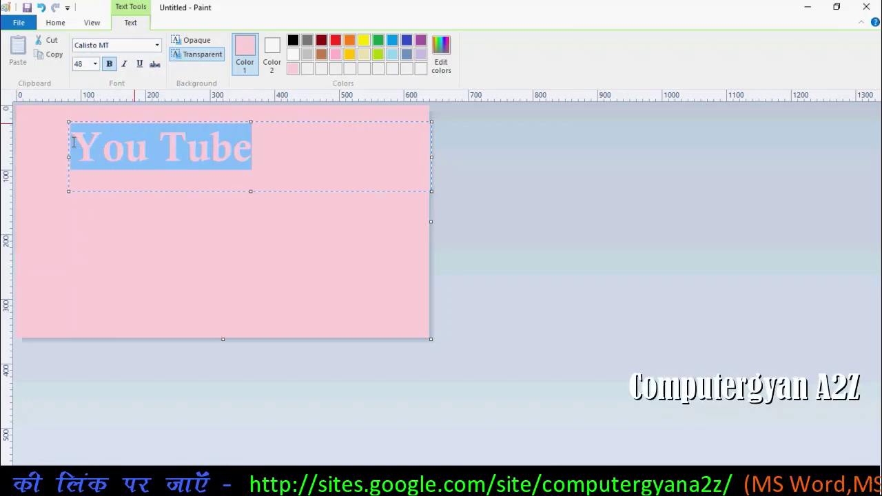
left_click(335, 41)
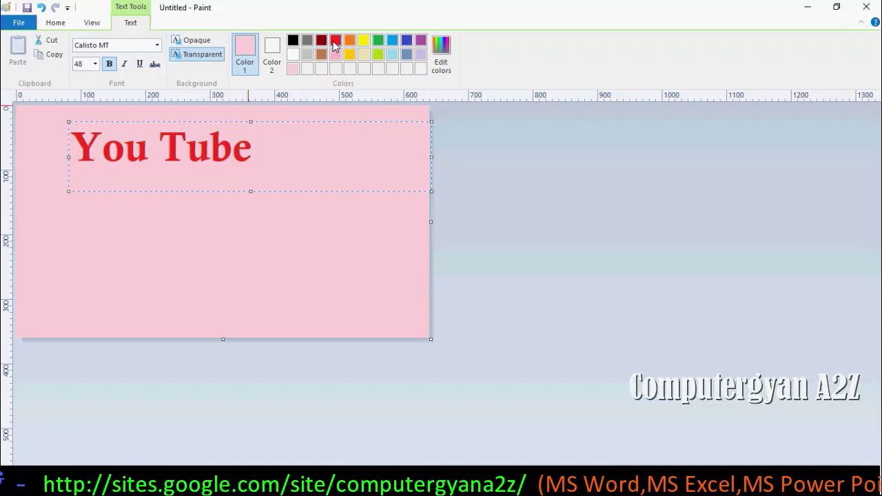
left_click(335, 43)
left_click(255, 153)
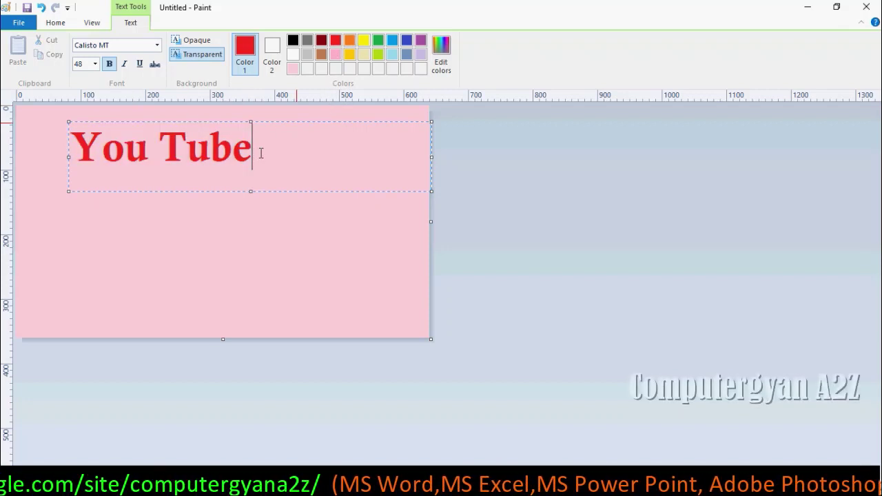
left_click(121, 46)
- Change the active text font from Calisto MT to Kruti Dev 101
type("K")
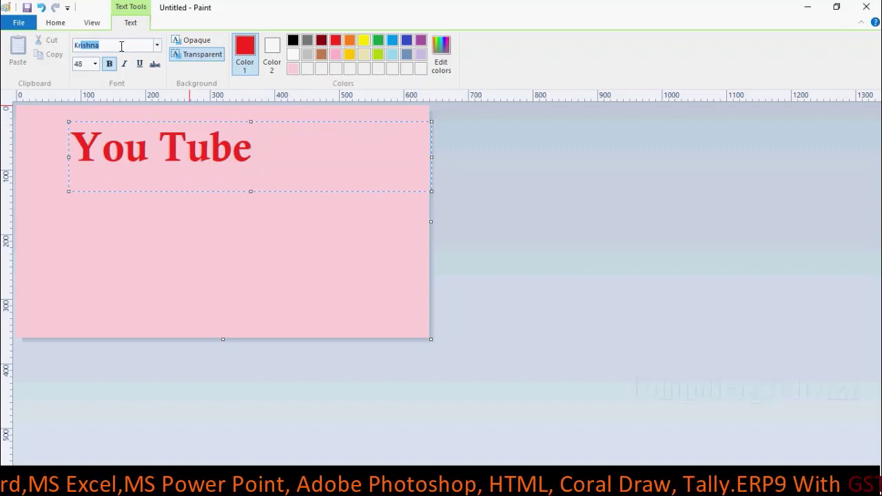
type("ruti Dev 010")
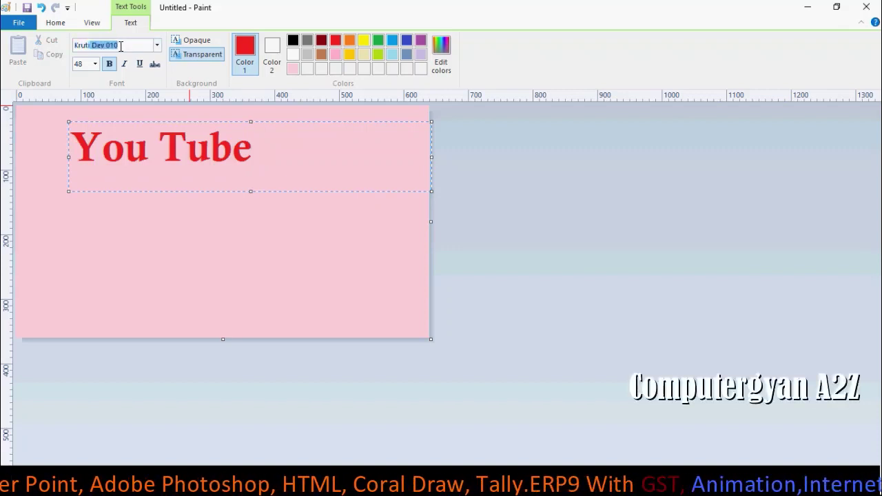
left_click(121, 45)
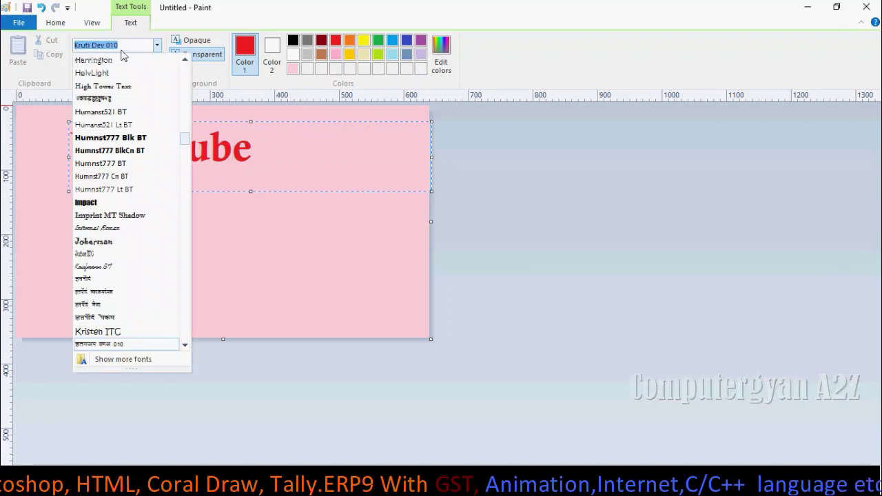
scroll(120, 229, "down", 3)
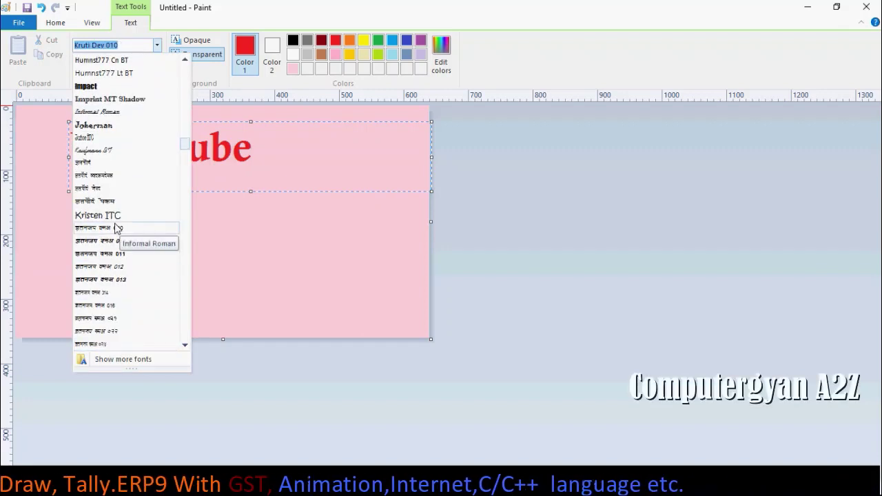
scroll(118, 248, "down", 4)
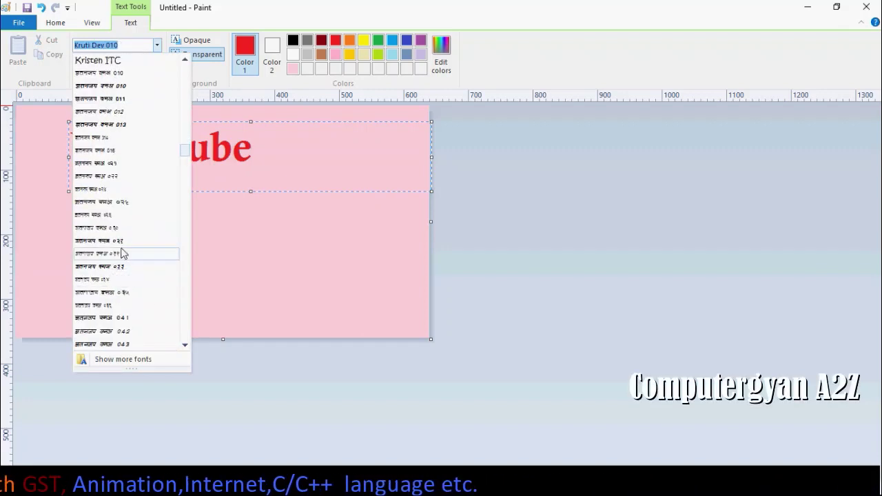
scroll(128, 238, "down", 2)
scroll(128, 238, "down", 2)
scroll(128, 238, "down", 2)
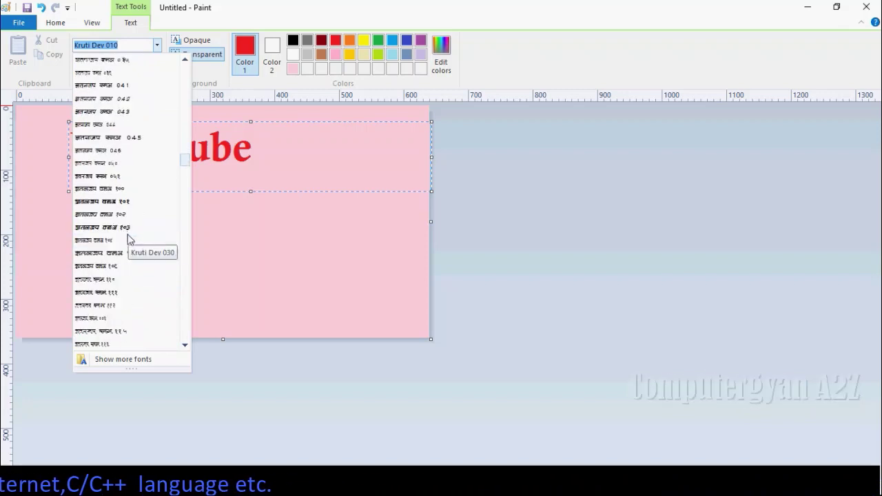
left_click(178, 201)
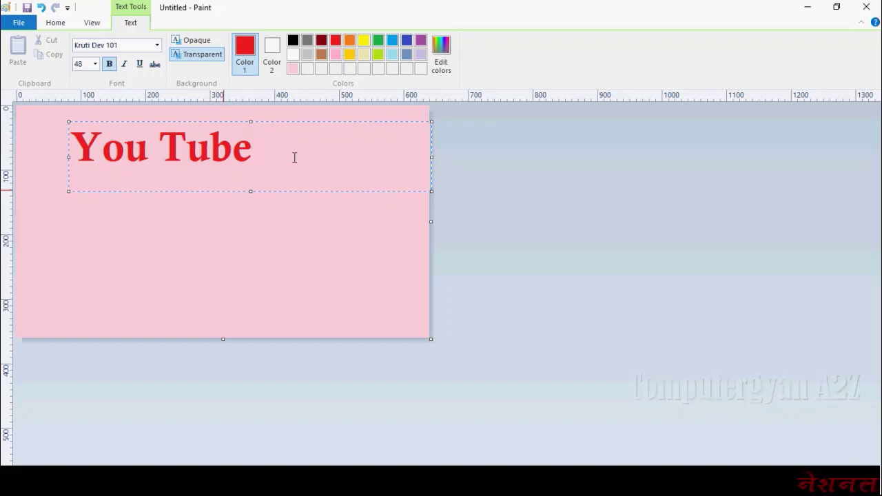
- Type 'ds fy,' (के लिए) in Kruti Dev and colour लिए light blue
type("ds ")
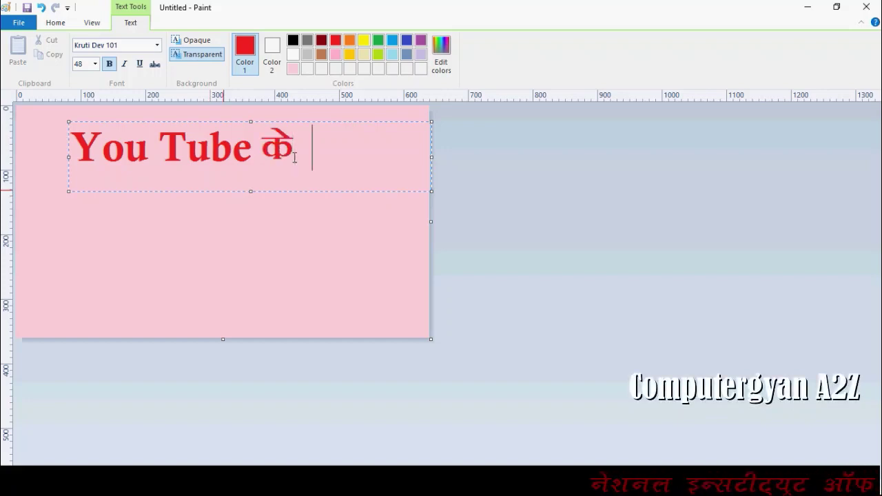
type("fy,")
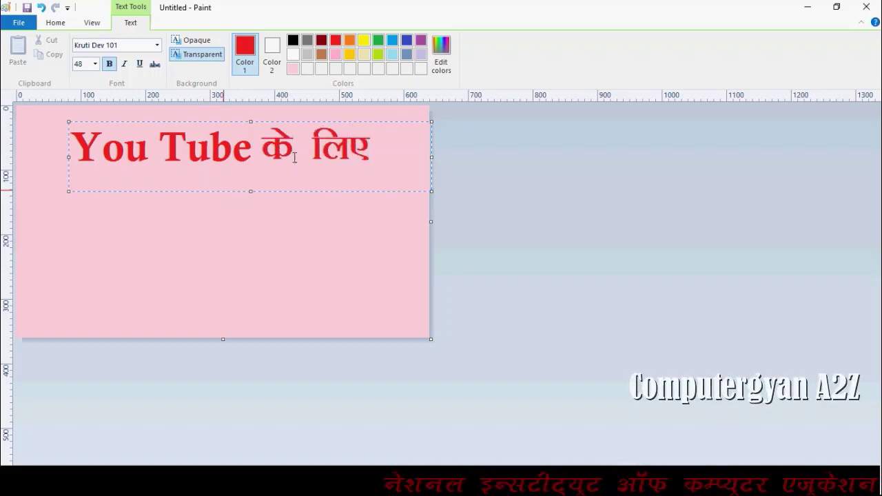
left_click_drag(372, 152, 313, 153)
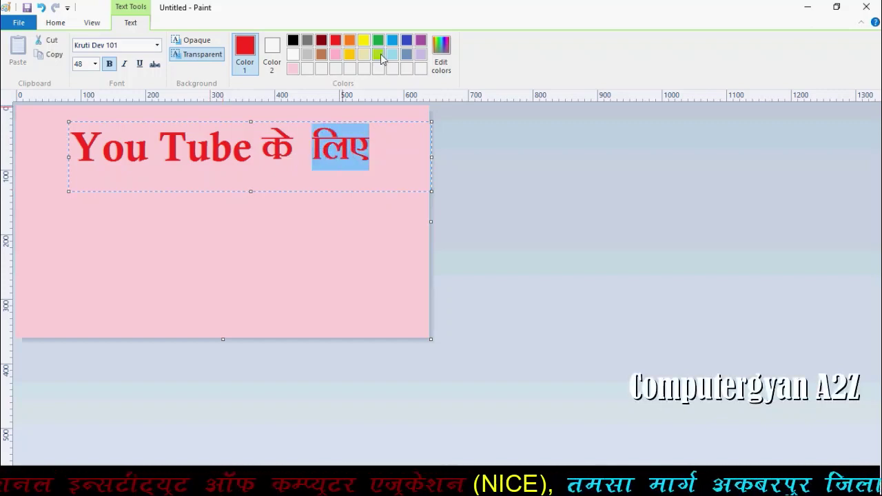
left_click(407, 41)
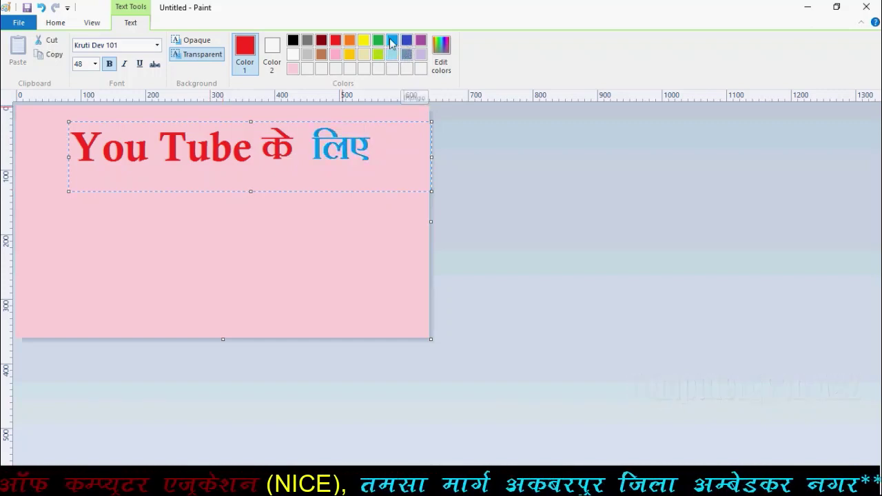
left_click(392, 41)
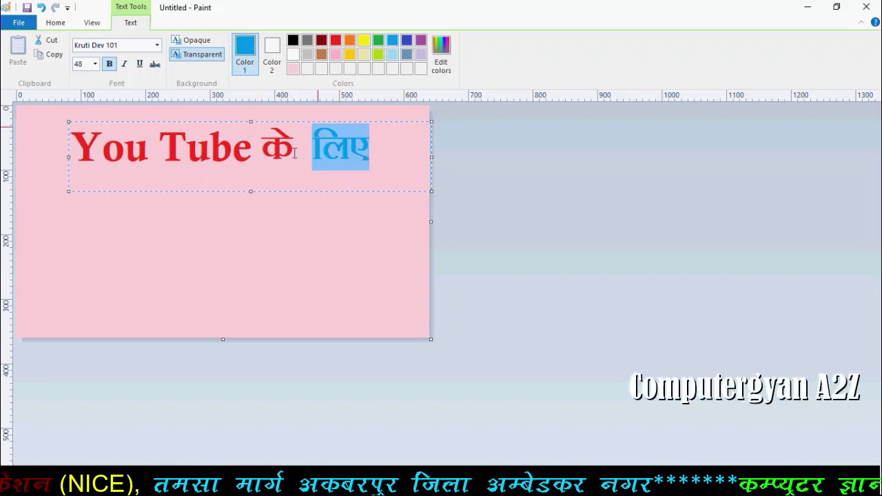
- Colour के green, shift the heading slightly left and commit it
left_click_drag(305, 147, 273, 148)
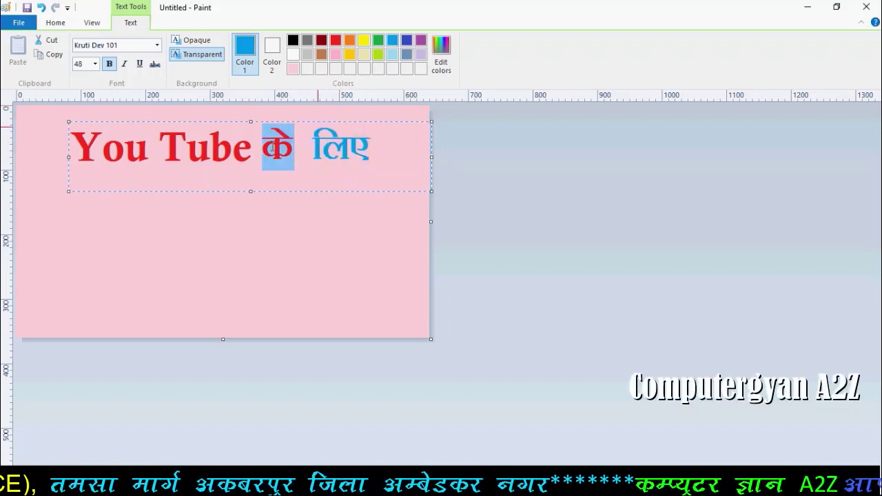
left_click(378, 40)
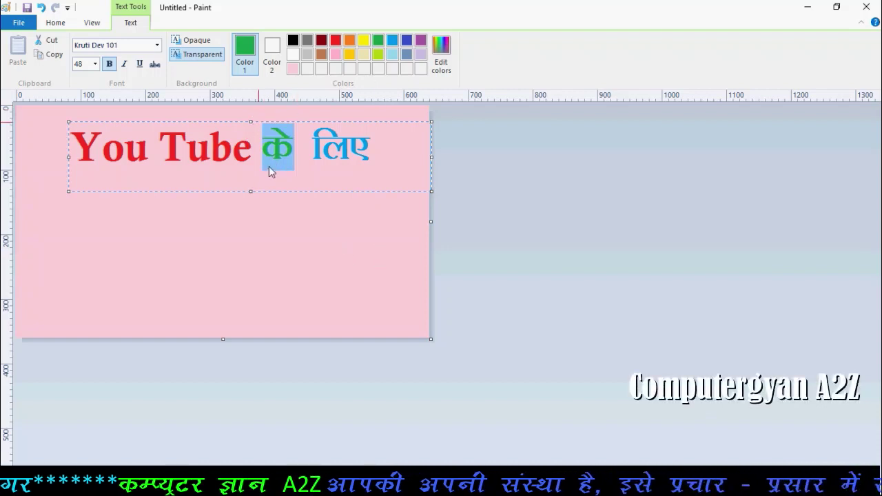
left_click(311, 167)
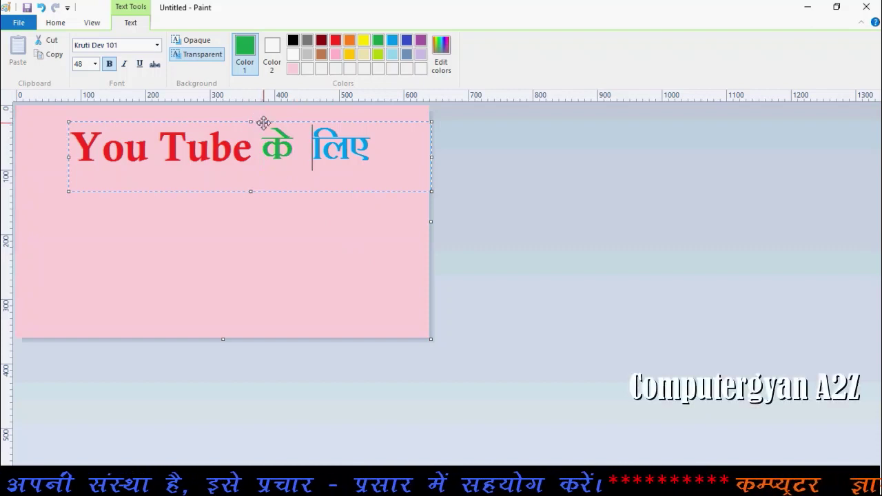
mouse_move(262, 122)
left_mouse_down()
mouse_move(254, 123)
mouse_move(262, 117)
left_mouse_up()
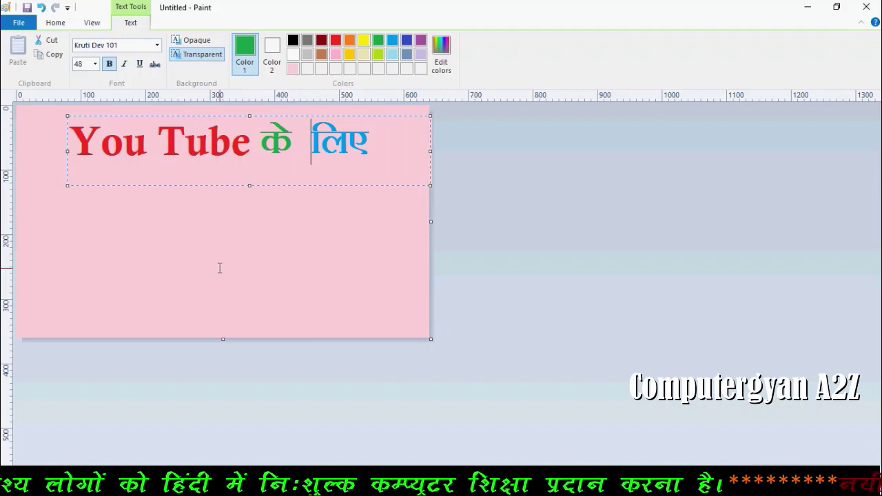
left_click(209, 240)
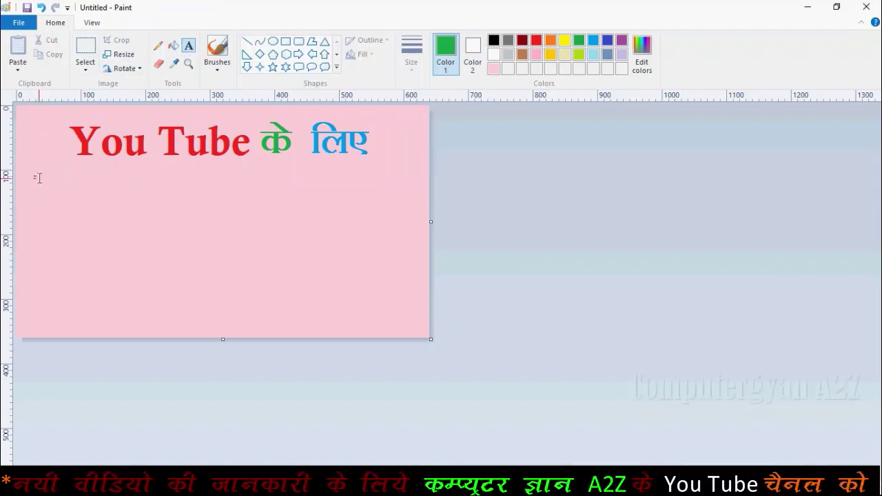
- Add the Kruti Dev line 'Facusy dSls cuk;sa' (थंबनेल कैसे बनायें) centred under the heading
left_click_drag(32, 177, 398, 240)
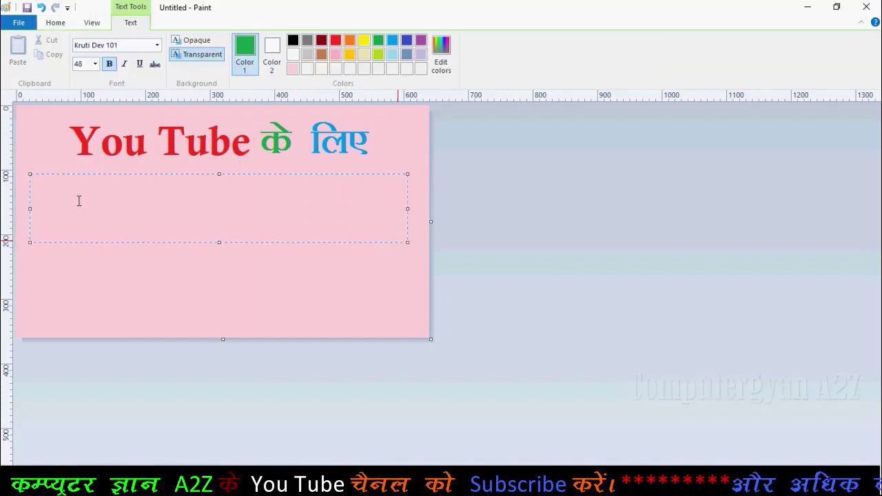
type("F")
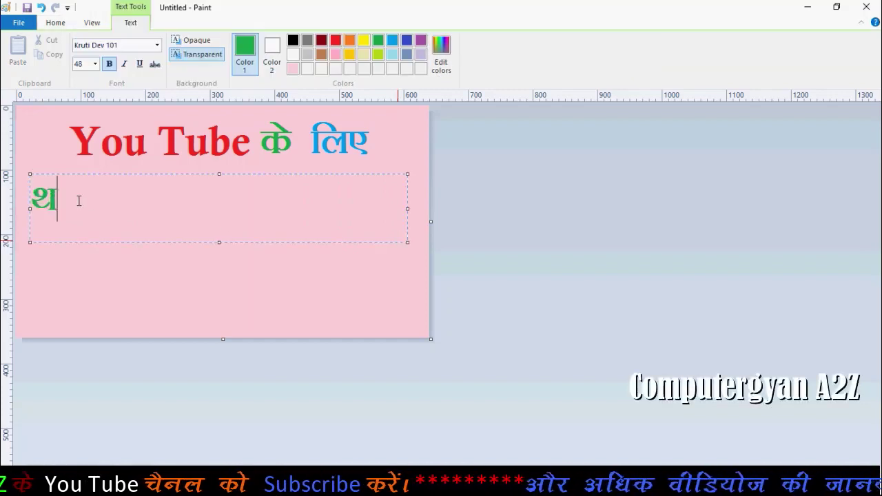
type("acusy ")
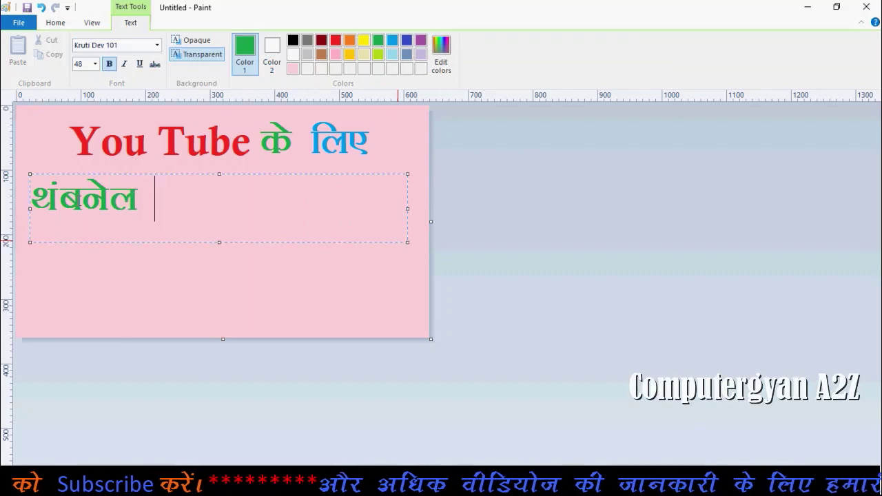
type("dSls ")
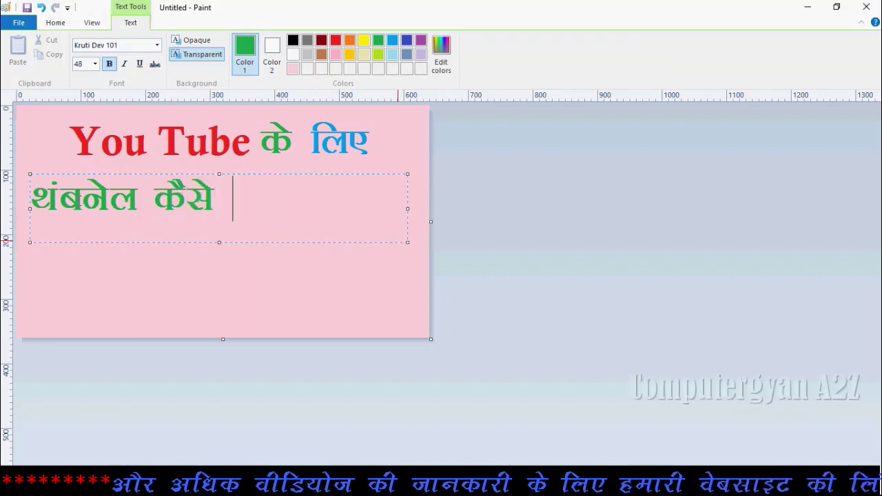
type("cuk;sa")
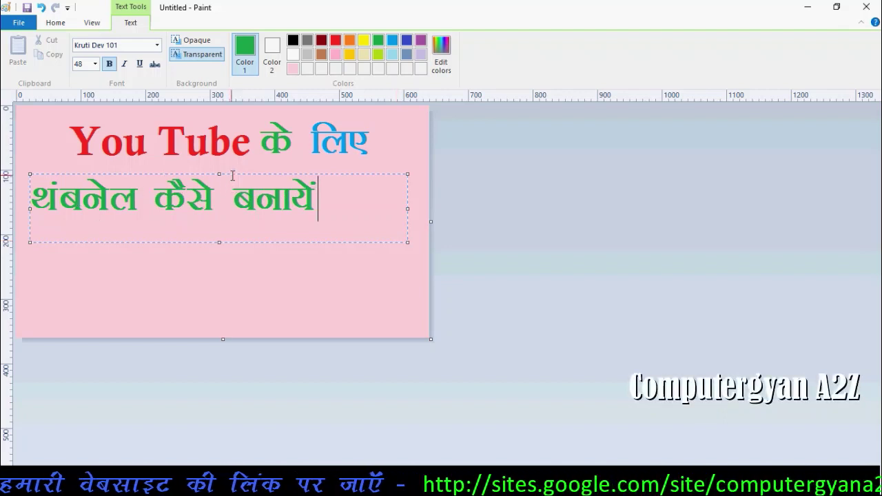
left_click_drag(242, 175, 265, 175)
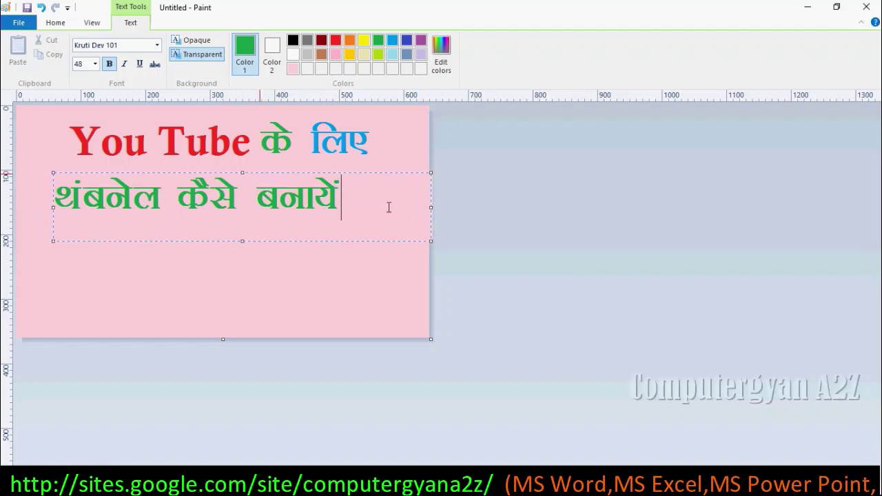
left_click_drag(432, 208, 380, 207)
mouse_move(241, 173)
left_mouse_down()
mouse_move(262, 174)
mouse_move(265, 161)
left_mouse_up()
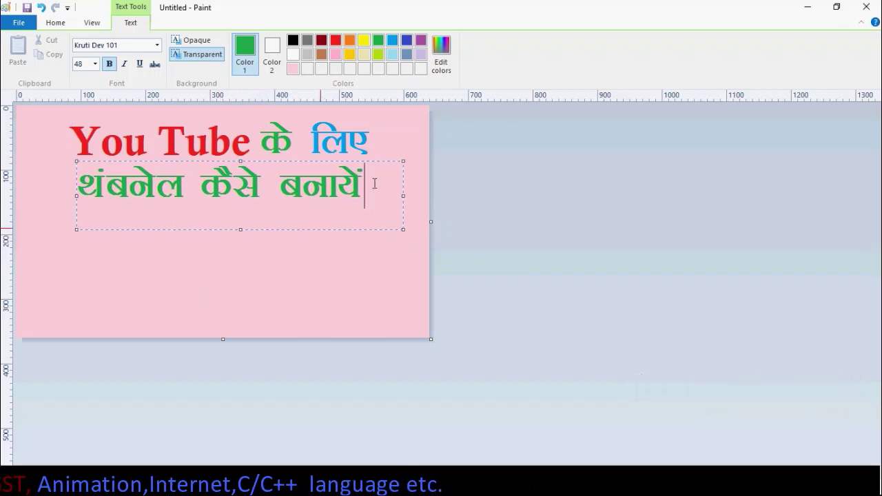
- Colour बनायें orange and कैसे blue, then commit the second line
left_click_drag(371, 188, 283, 187)
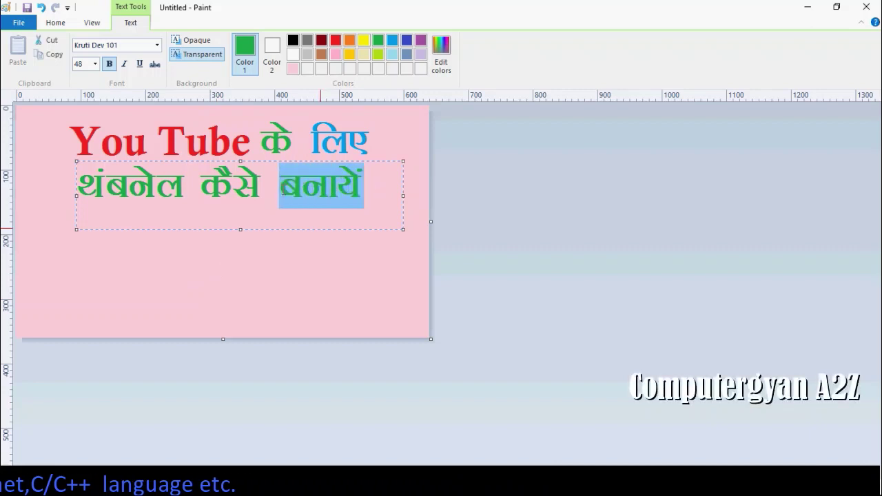
left_click(350, 40)
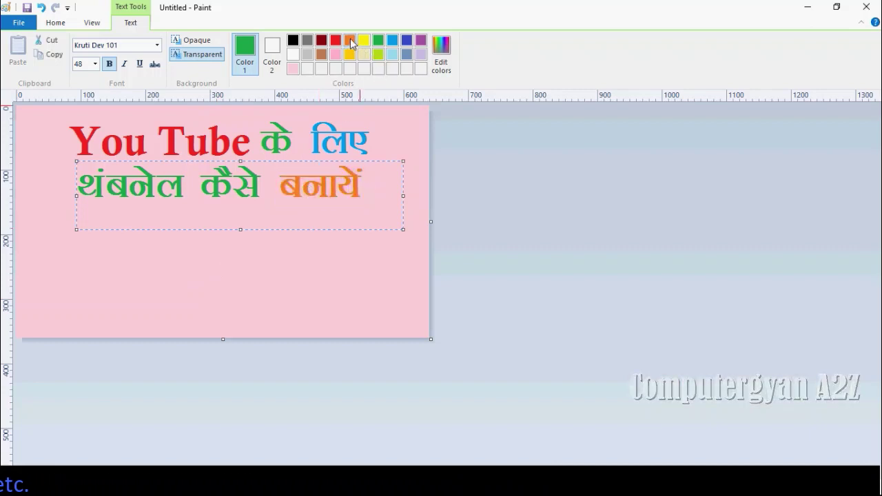
left_click_drag(261, 184, 200, 189)
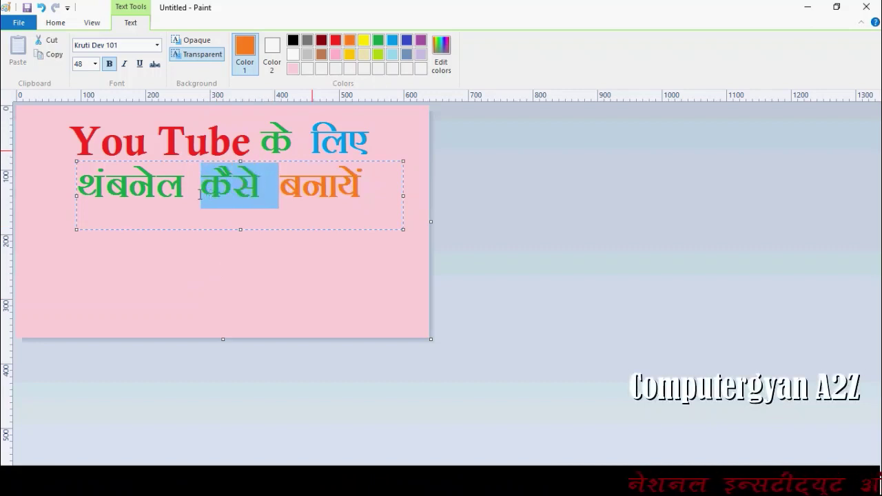
left_click(364, 42)
left_click(336, 42)
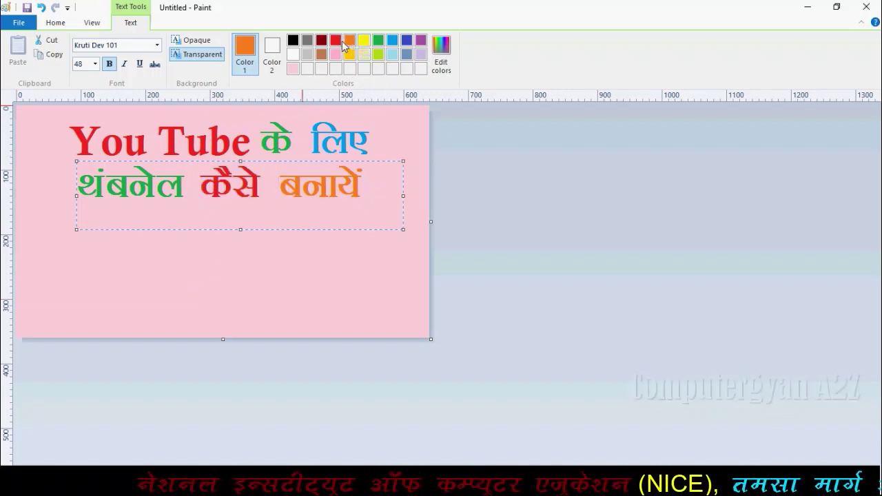
left_click(349, 41)
left_click(377, 41)
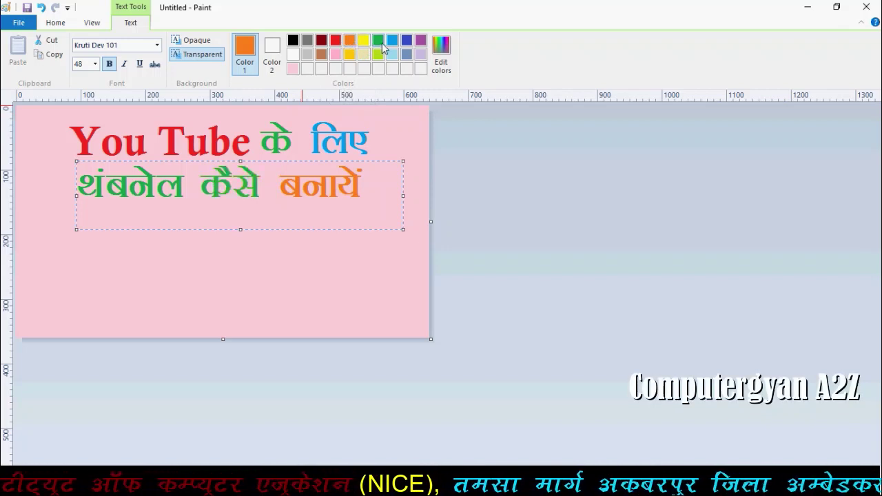
left_click(393, 42)
left_click(394, 45)
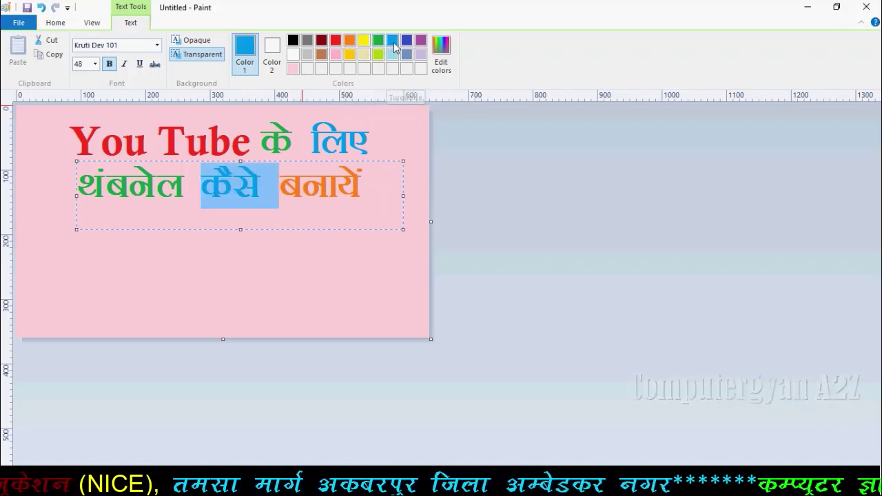
left_click(192, 185)
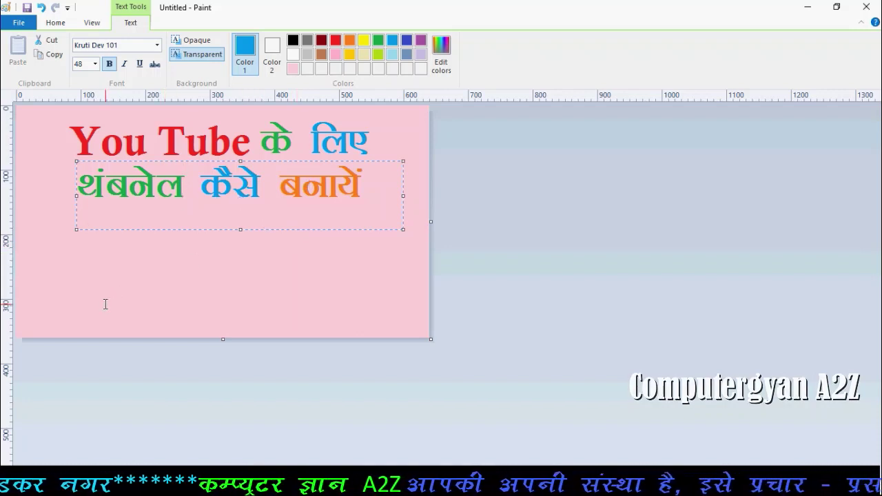
left_click(209, 277)
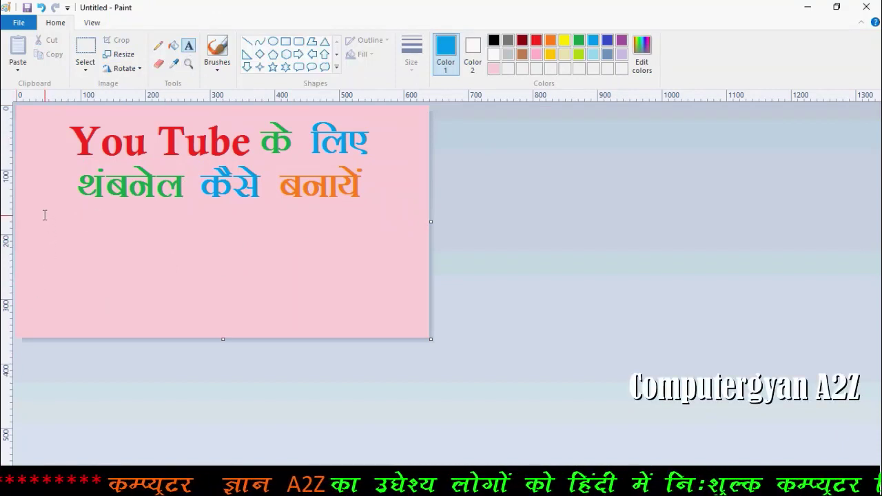
- Create a third text box in Calisto MT and type 'How To Make Thumbnail'
mouse_move(44, 215)
left_mouse_down()
mouse_move(63, 231)
mouse_move(421, 262)
left_mouse_up()
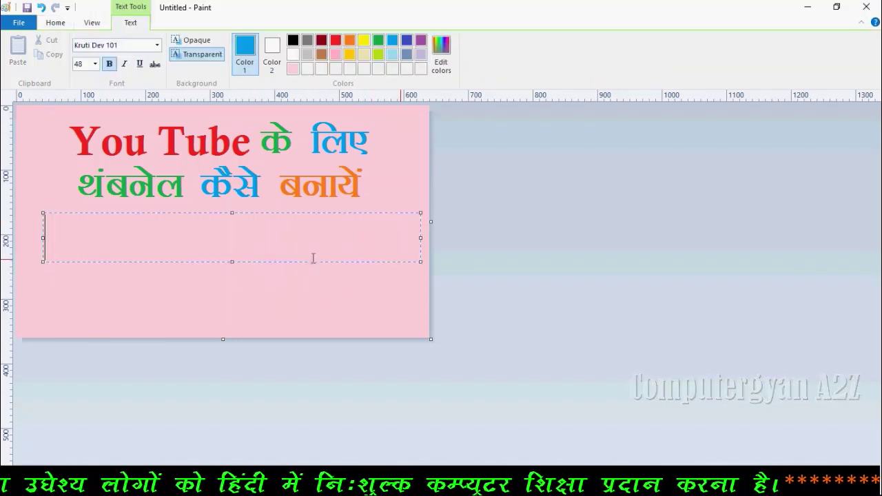
left_click(129, 49)
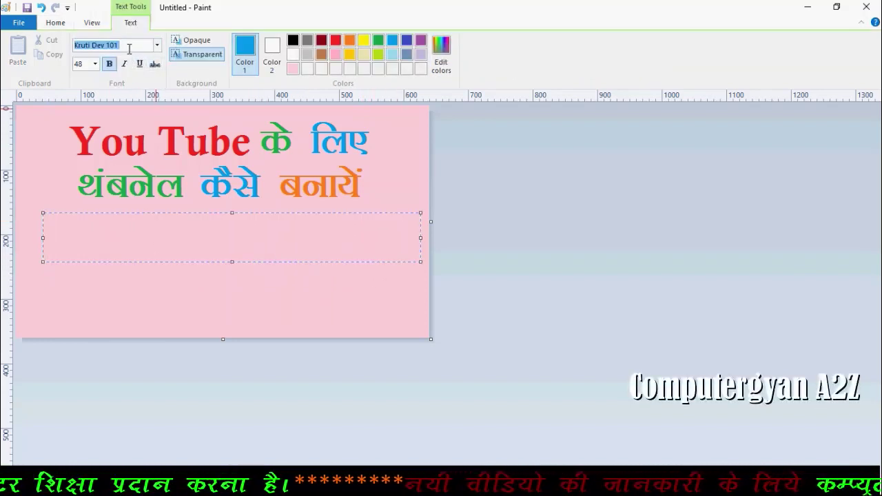
type("c")
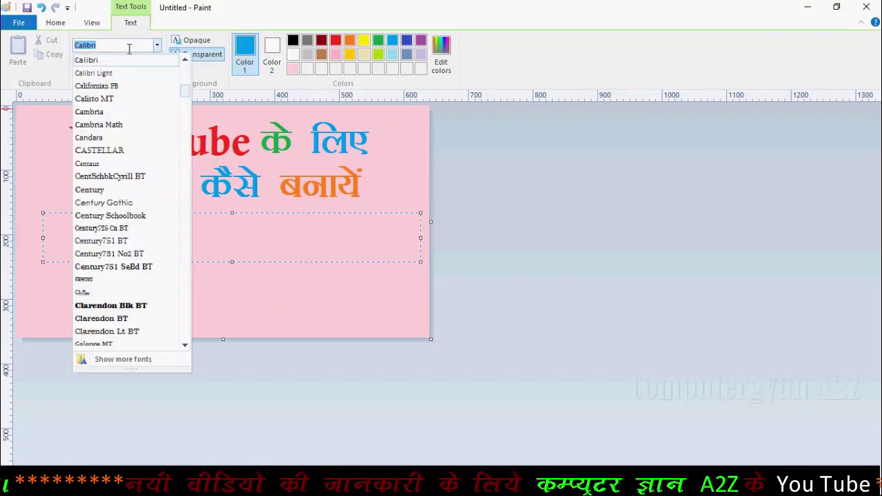
type("alisto MT")
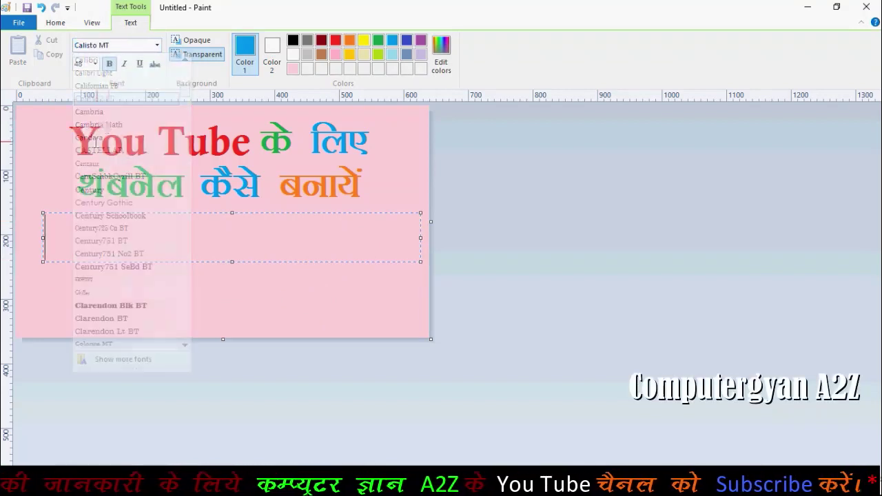
key("Return")
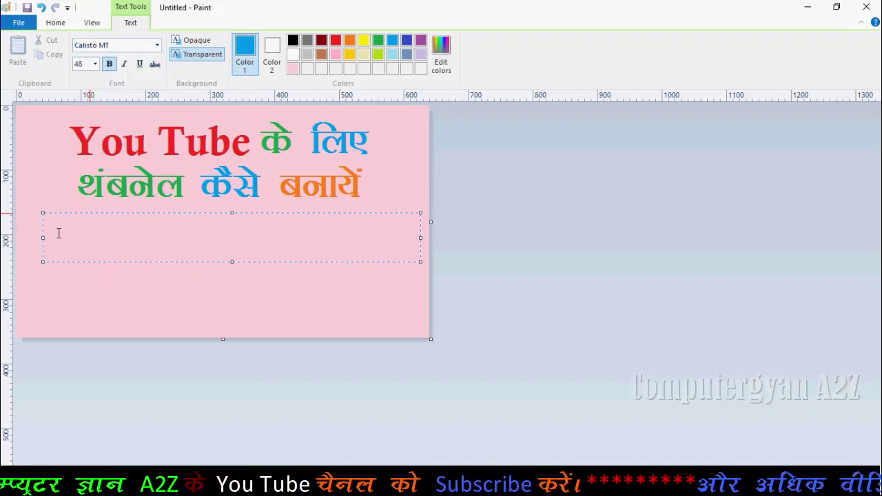
type("How ")
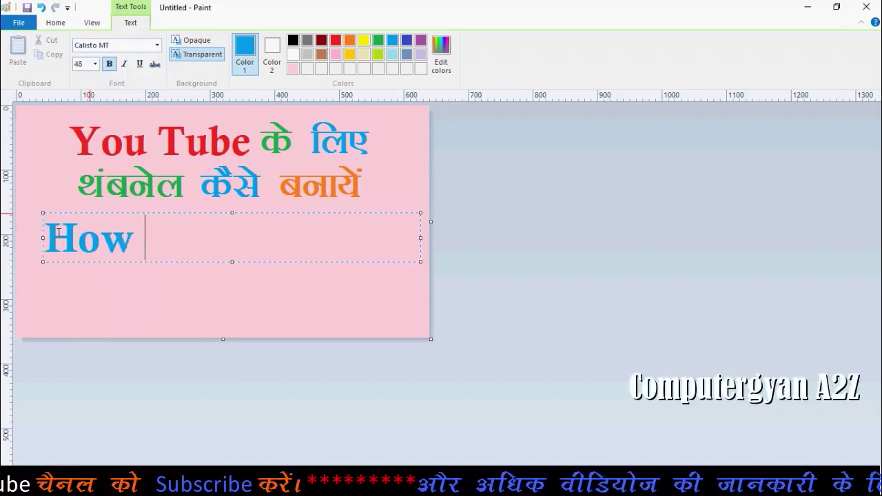
type("T")
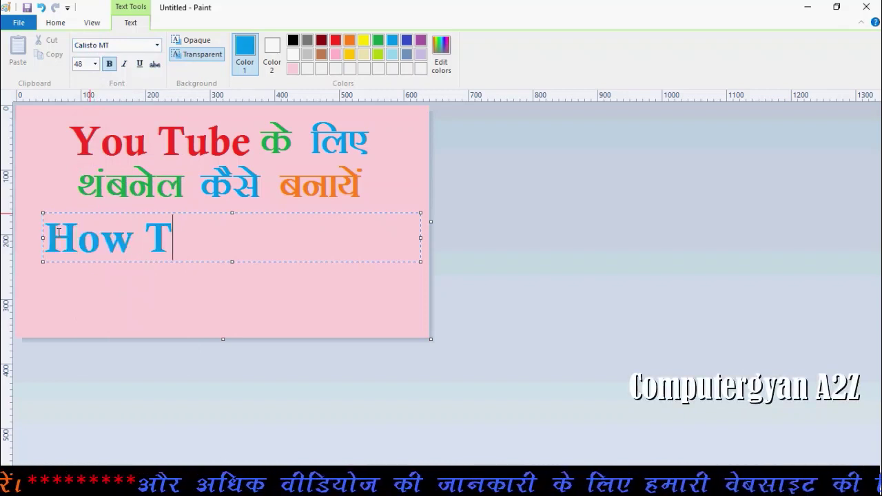
type("o Ma")
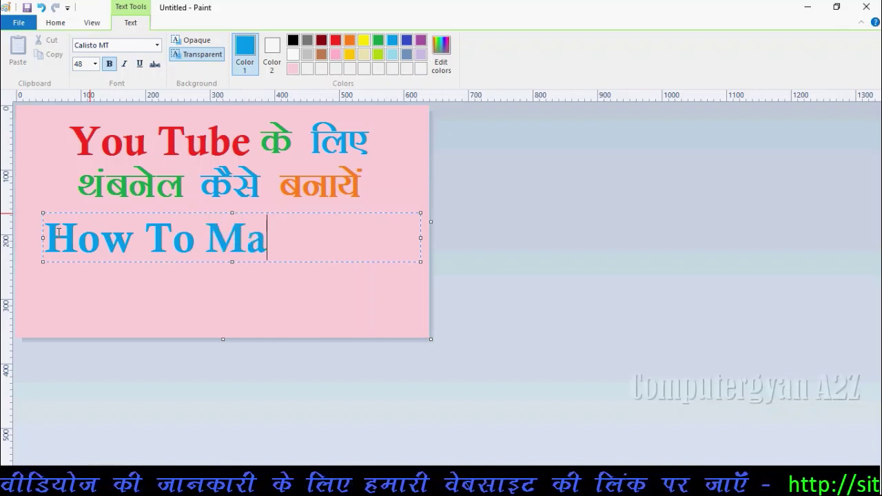
type("ke")
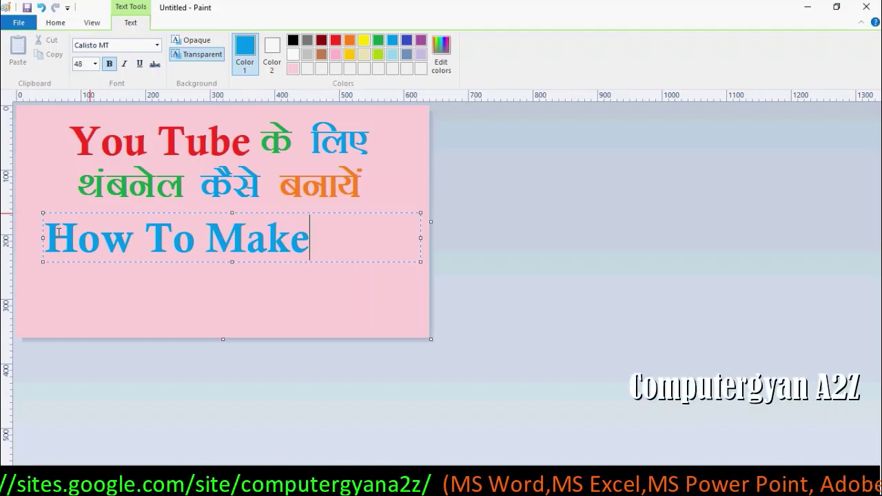
type(" T")
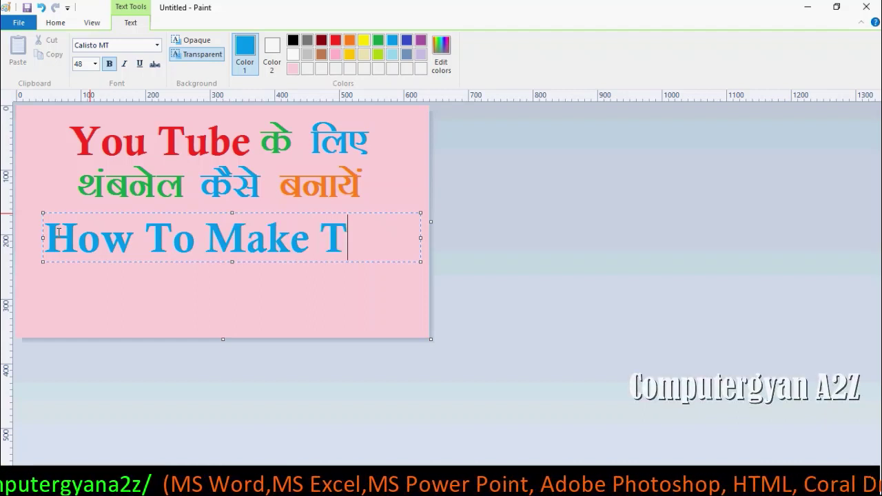
type("hum")
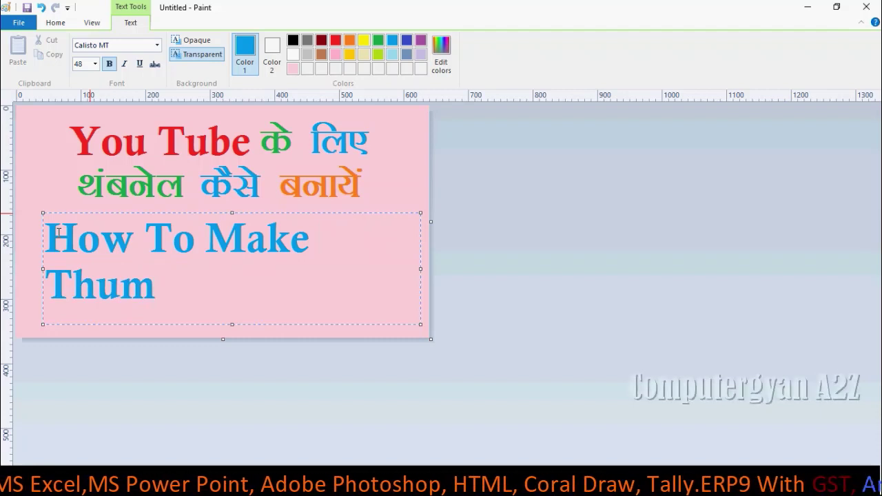
type("bnail")
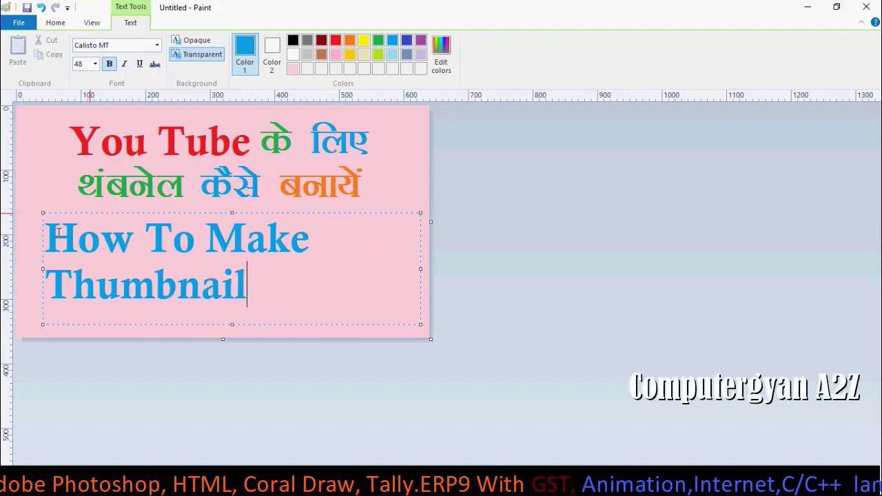
key("shift+Left")
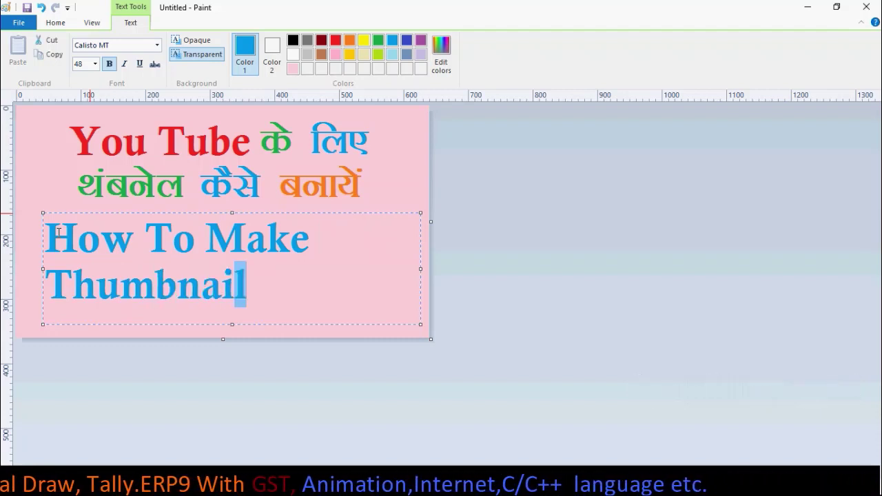
- Set the whole 'How To Make Thumbnail' text to 36 point
left_click_drag(44, 234, 272, 296)
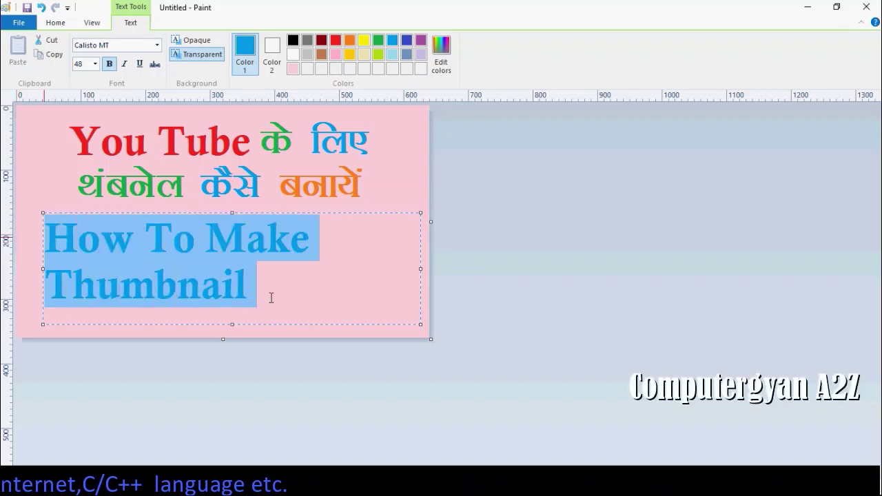
left_click(95, 64)
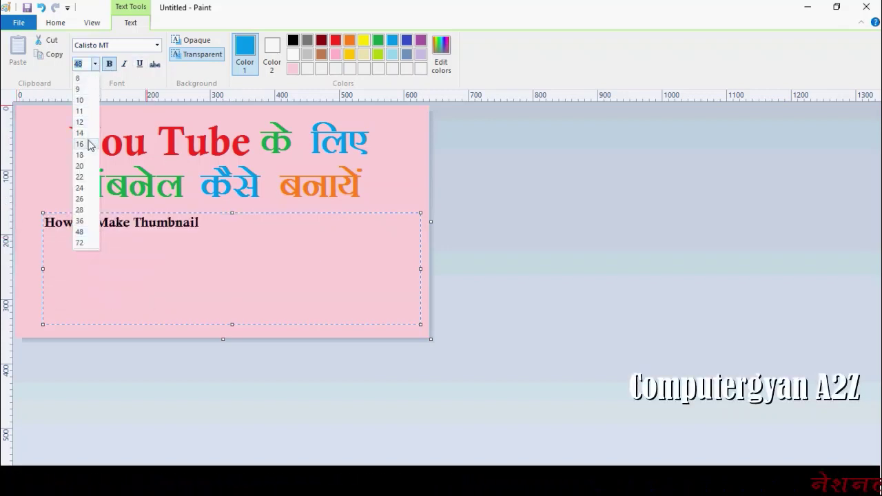
left_click(84, 226)
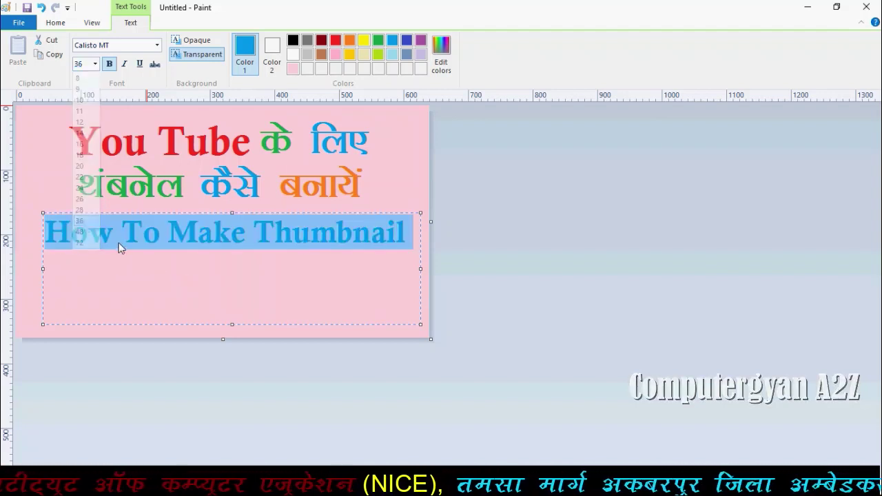
left_click(323, 274)
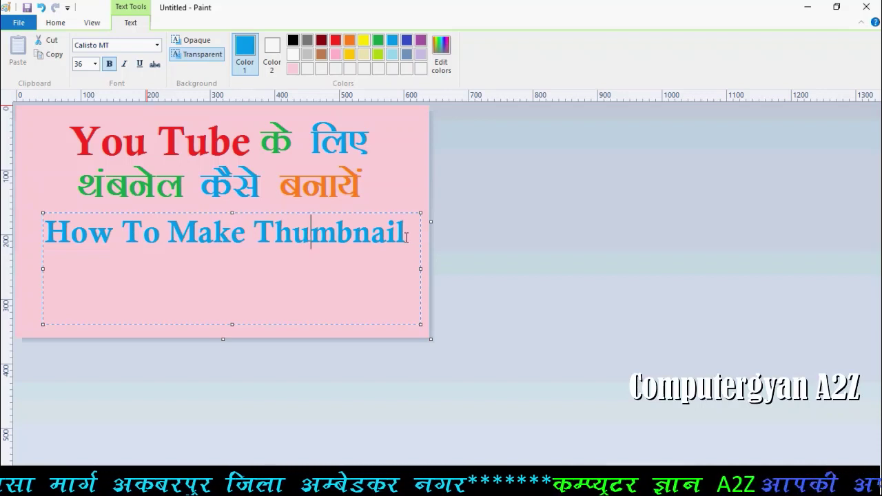
- Colour 'Make' orange, 'To' red and 'Thumbnail' green, leaving 'How' blue
left_click_drag(248, 241, 170, 238)
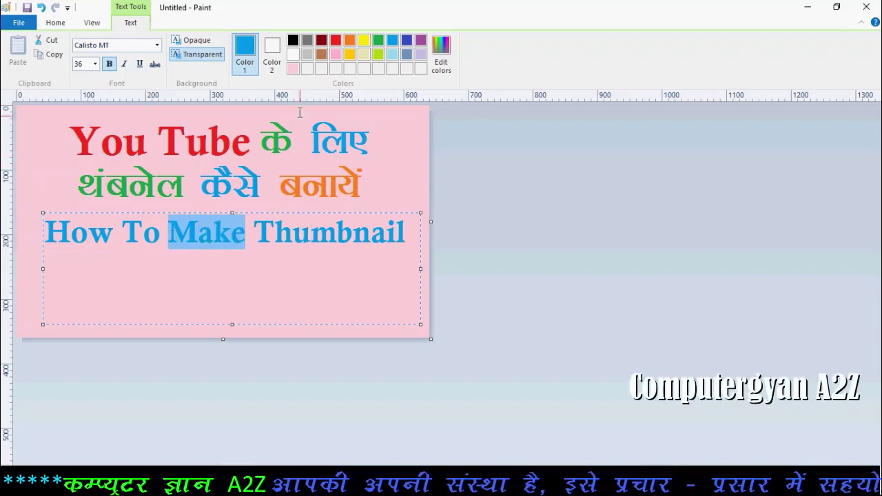
left_click(352, 43)
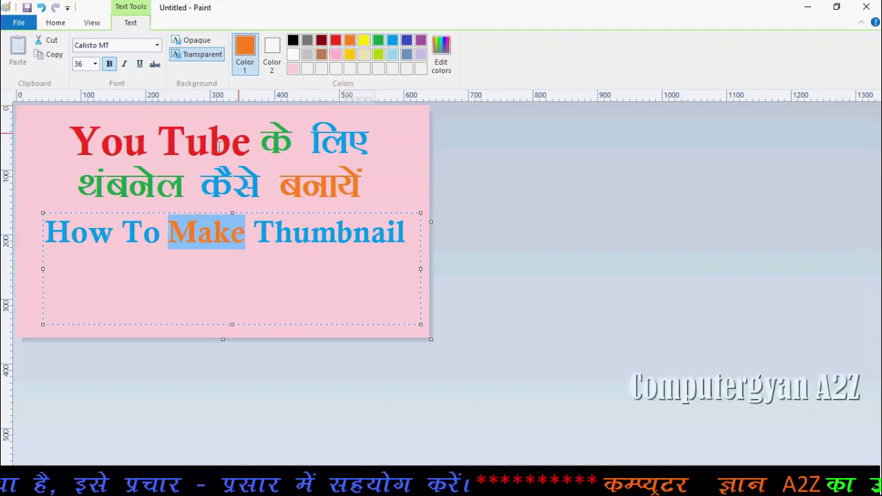
left_click(166, 246)
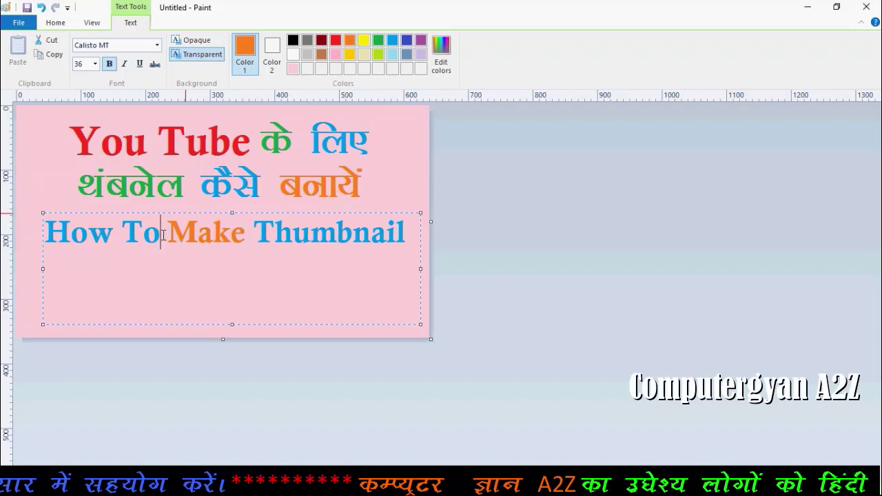
left_click_drag(164, 235, 130, 234)
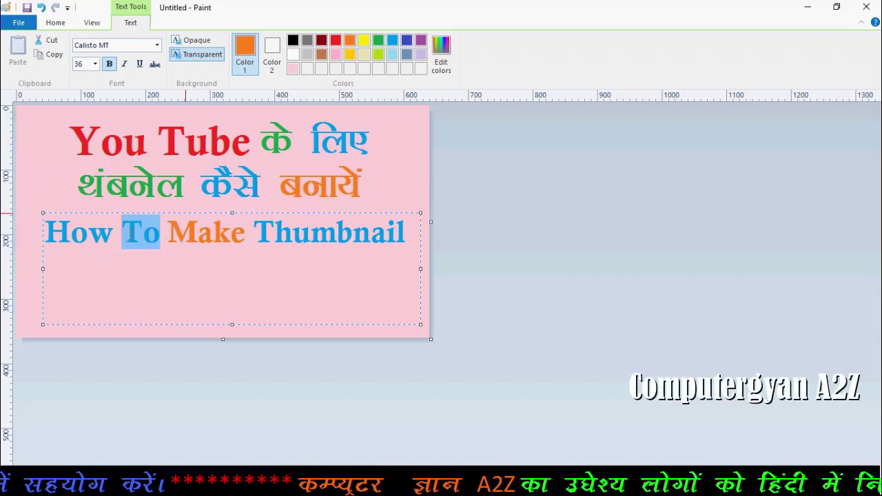
left_click(390, 43)
left_click(349, 40)
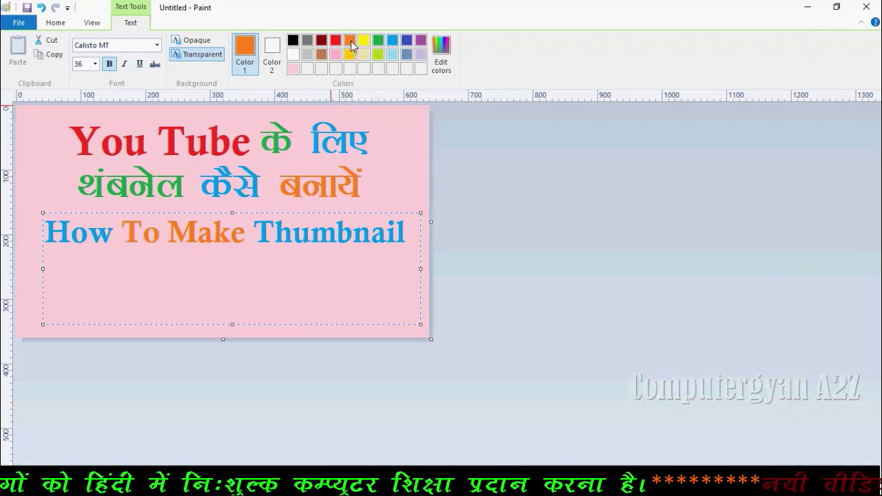
left_click(338, 42)
left_click(337, 43)
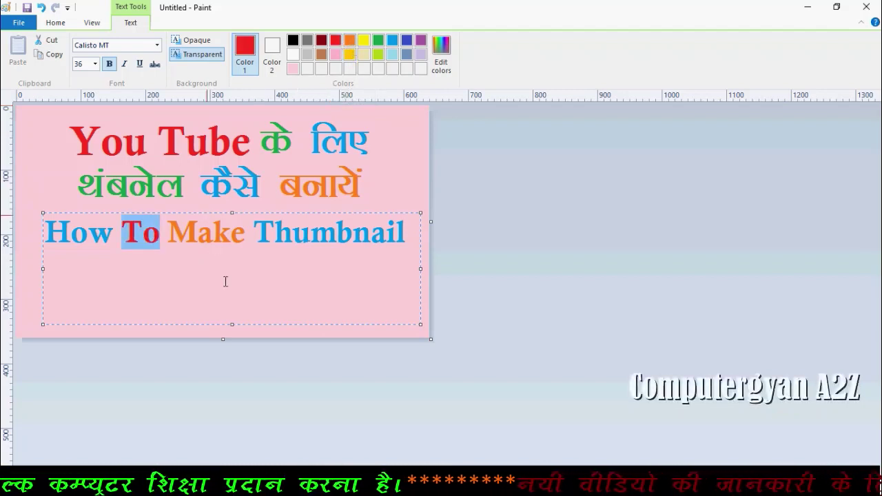
left_click(226, 281)
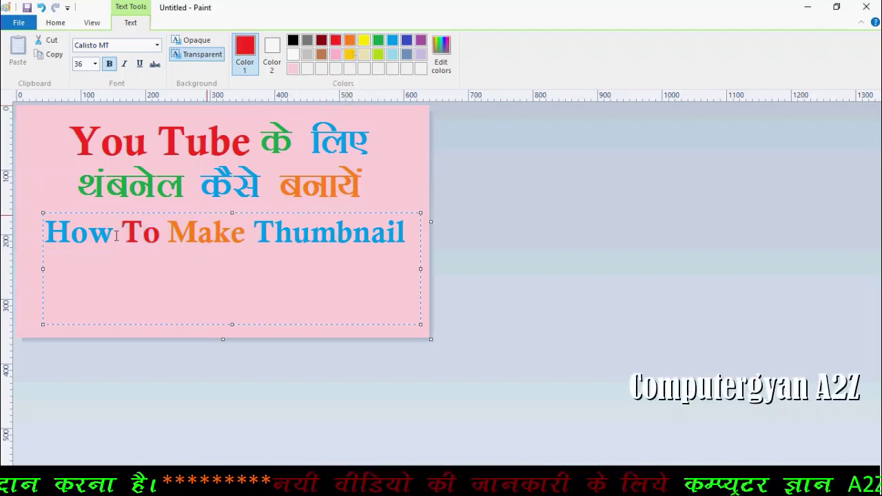
left_click_drag(254, 237, 412, 240)
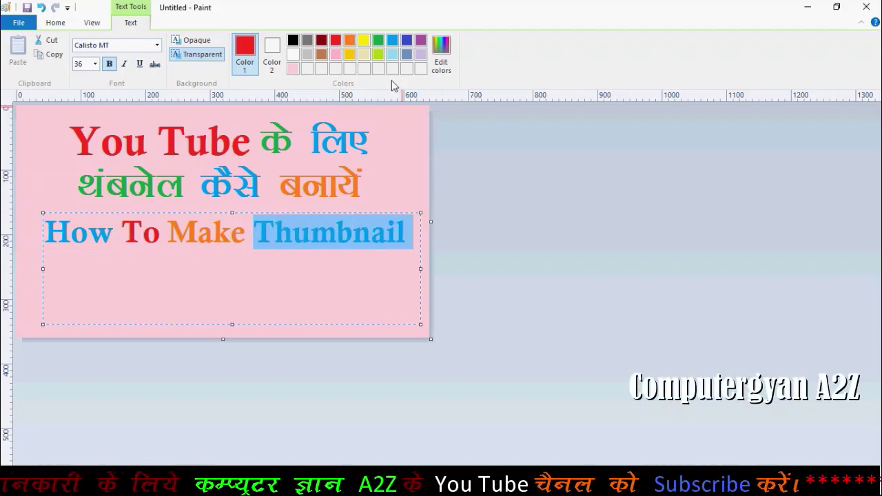
left_click(378, 41)
left_click(343, 270)
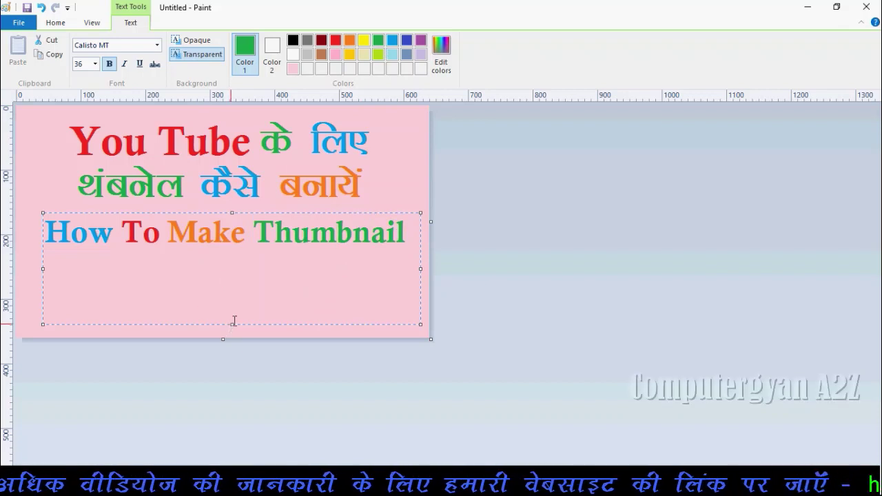
- Fit the How To Make Thumbnail box to its line, shift it left, commit it, and start a text area below
left_click_drag(231, 326, 235, 261)
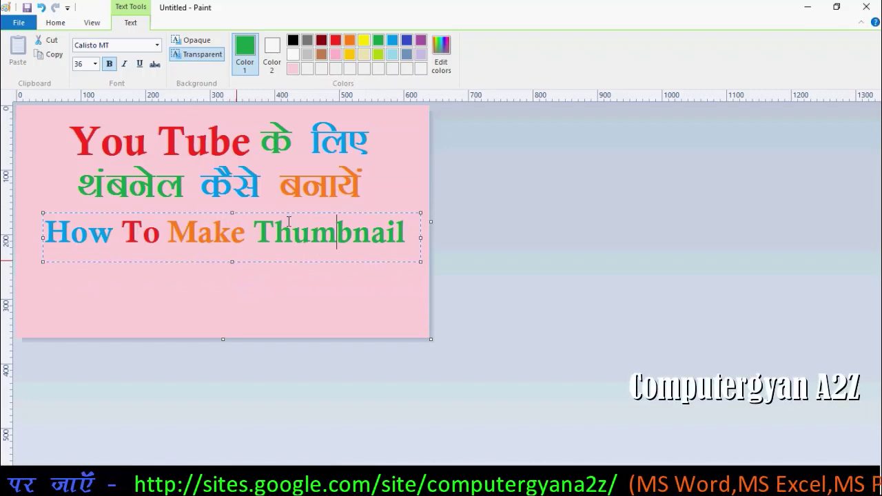
left_click(244, 219)
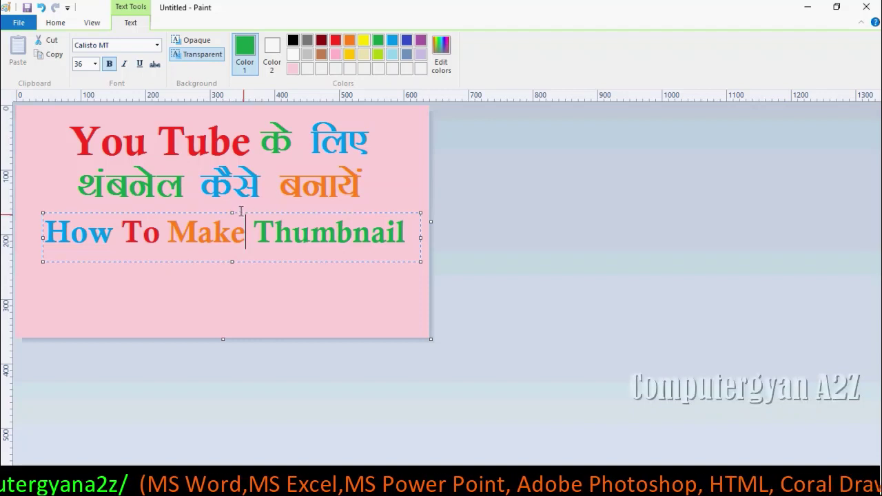
left_click_drag(253, 214, 247, 211)
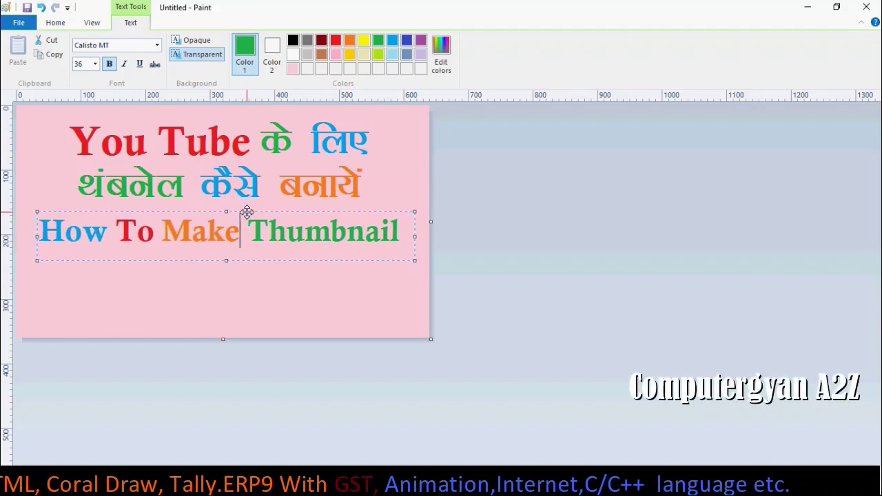
left_click(231, 303)
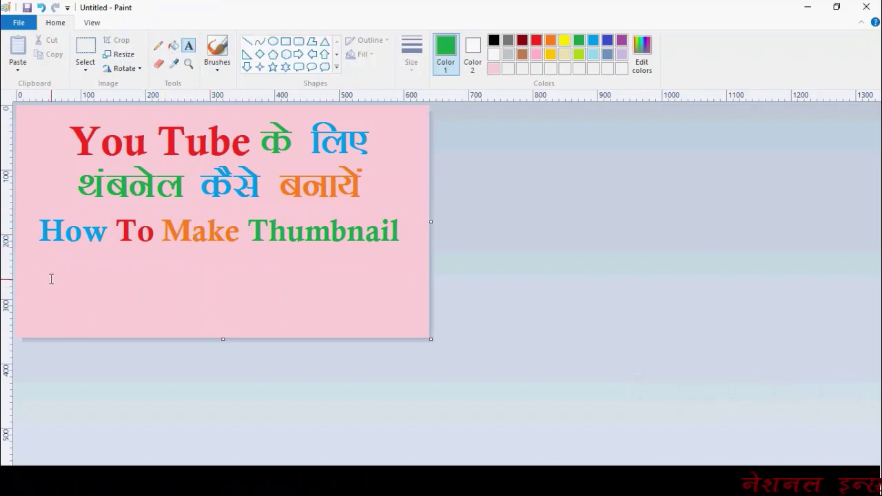
left_click_drag(39, 269, 386, 318)
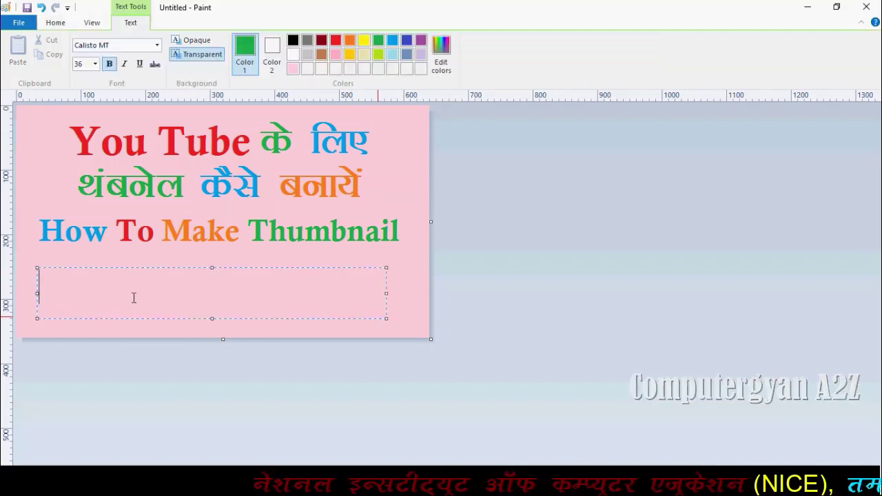
- Type 'For You Tube' in green in the new text box
type("F")
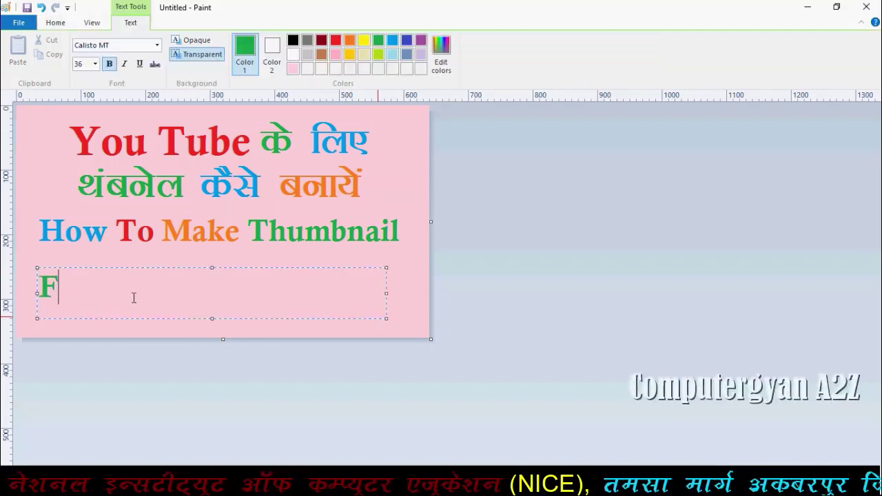
type("or ")
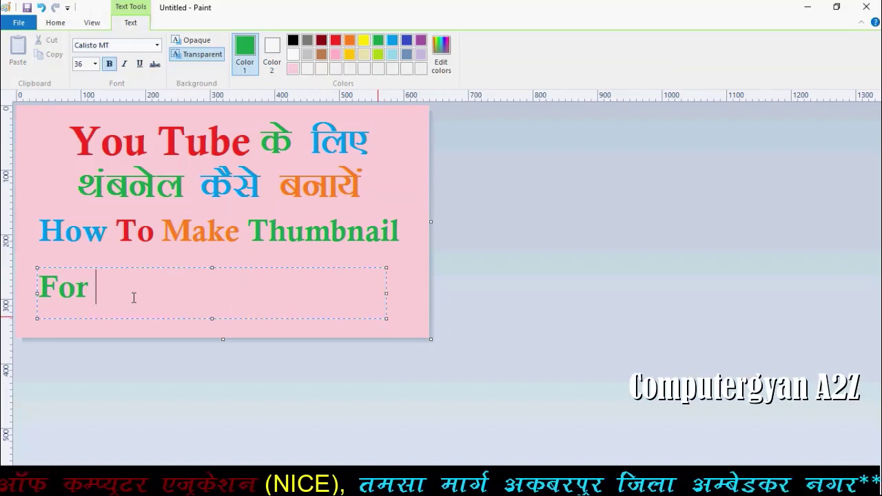
type("You ")
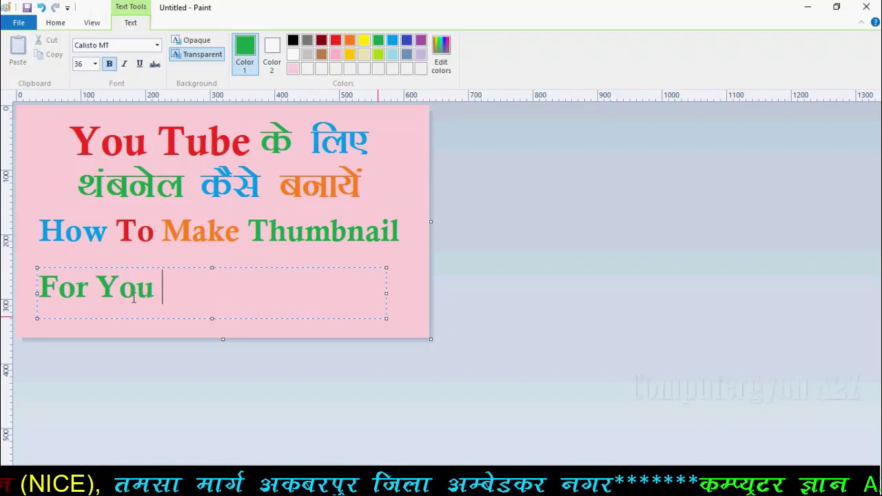
type("Tube")
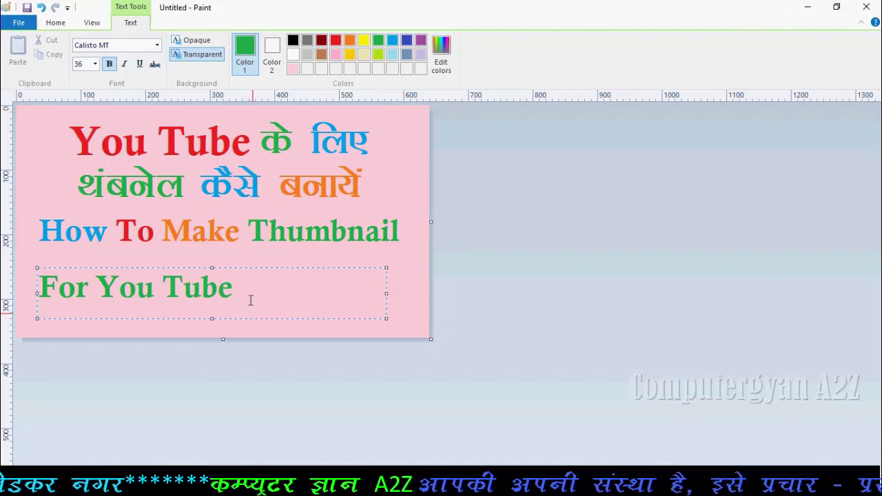
- Make 'You Tube' red at size 48 and raise the For You Tube line slightly
left_click_drag(234, 293, 103, 293)
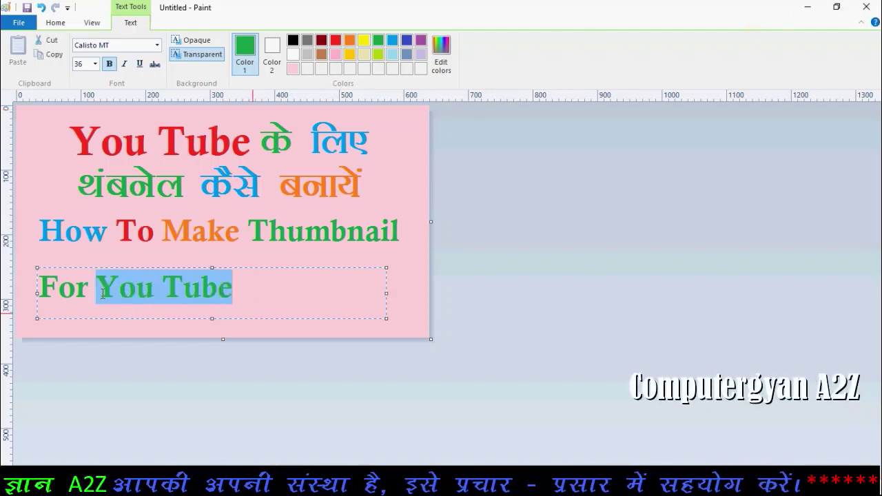
left_click(336, 40)
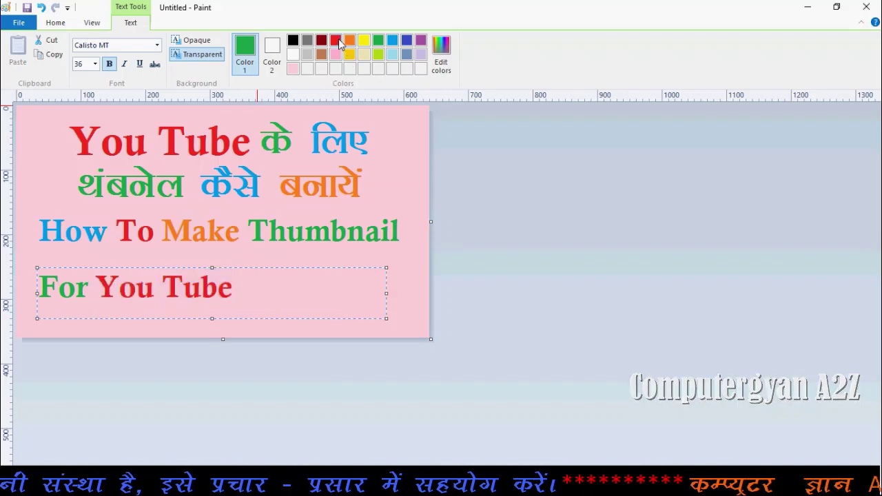
left_click(96, 64)
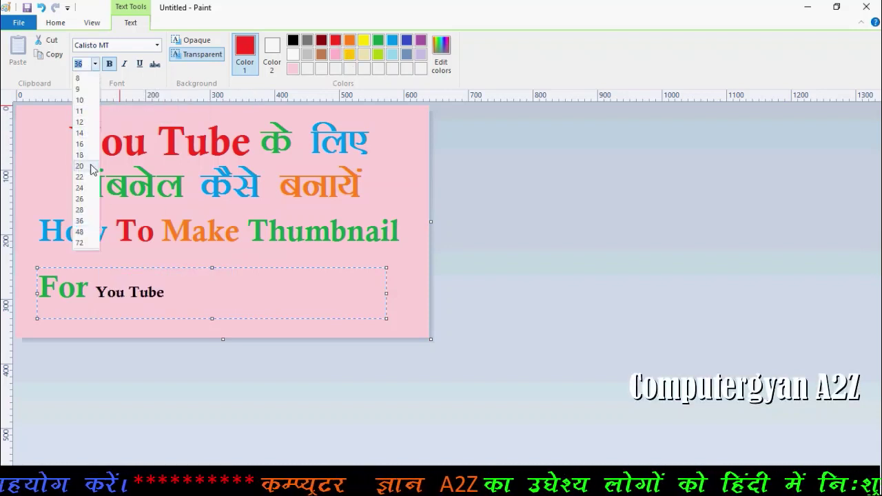
left_click(80, 233)
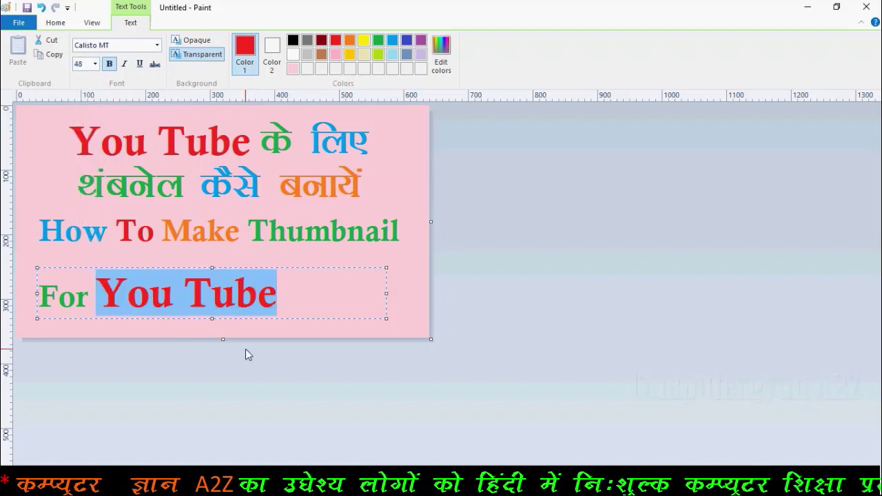
left_click(331, 304)
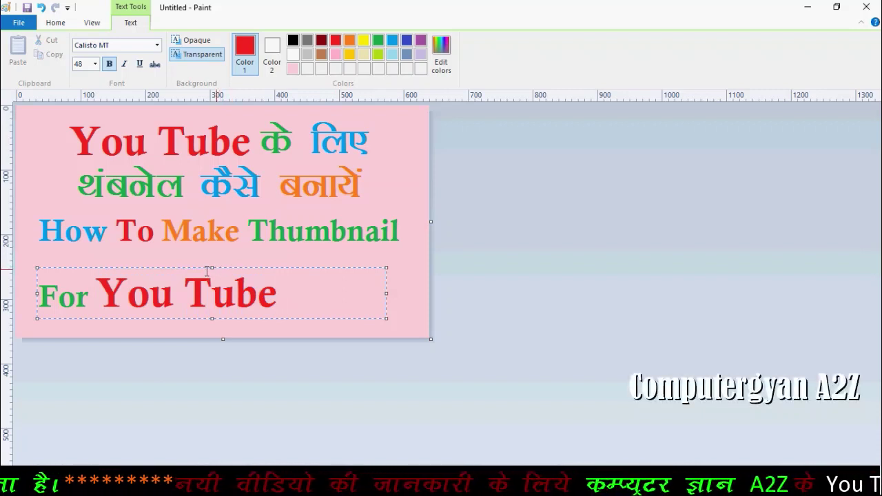
left_click_drag(231, 269, 231, 255)
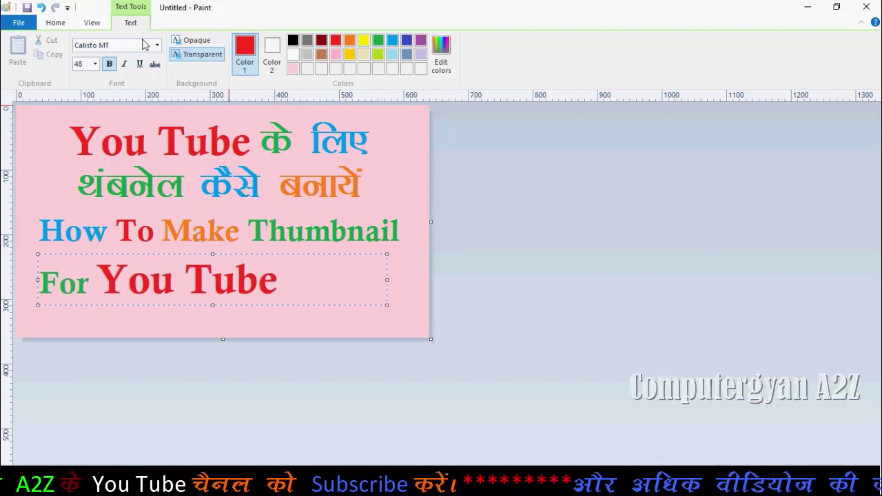
- Draw a red-outlined right arrow just after 'For You Tube'
left_click(57, 25)
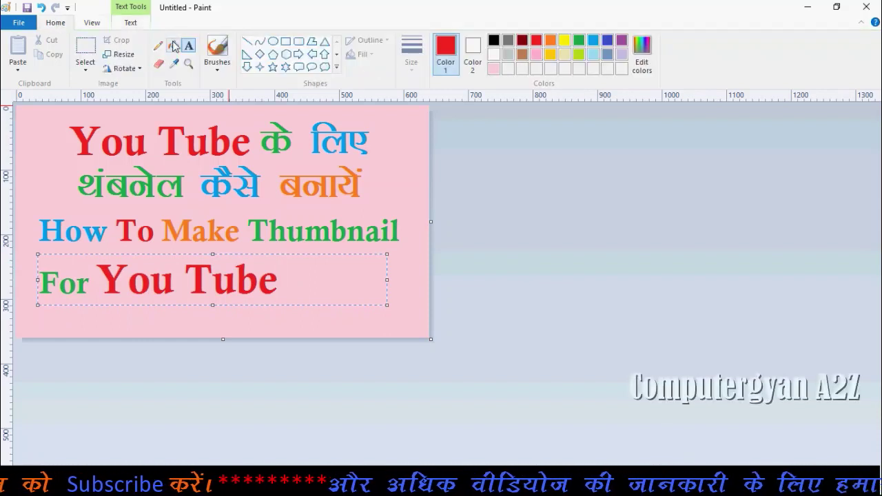
left_click(247, 67)
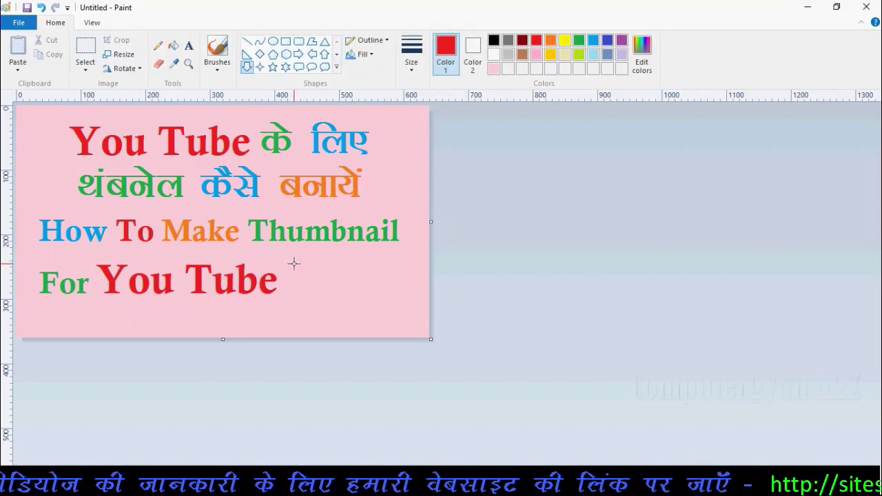
left_click(298, 53)
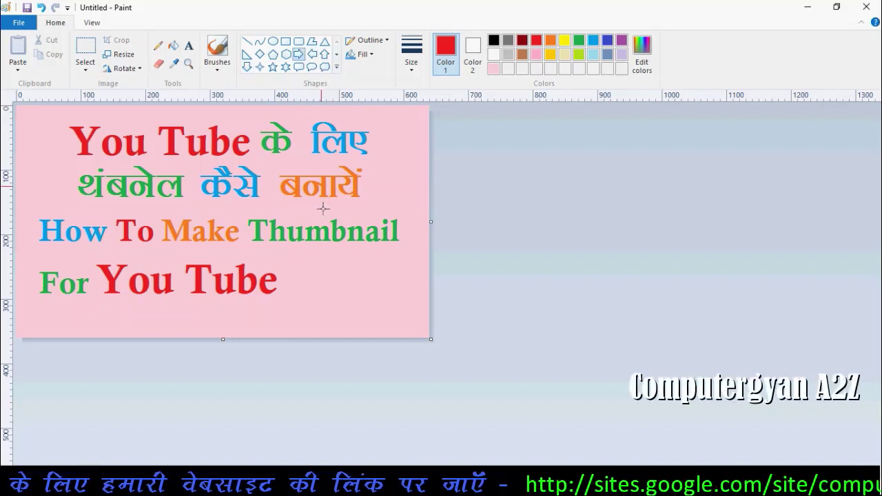
mouse_move(298, 263)
left_mouse_down()
mouse_move(383, 298)
mouse_move(333, 279)
left_mouse_up()
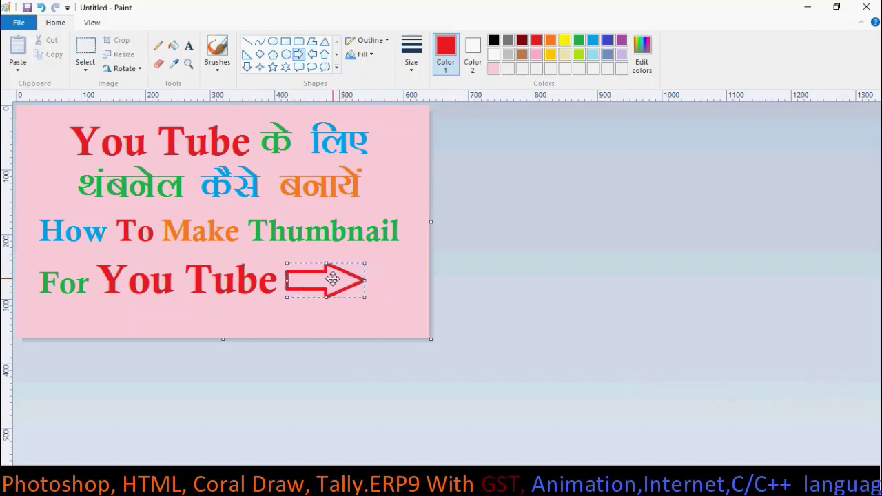
- Fill the arrow's inside solid blue, keeping its red outline
left_click(387, 42)
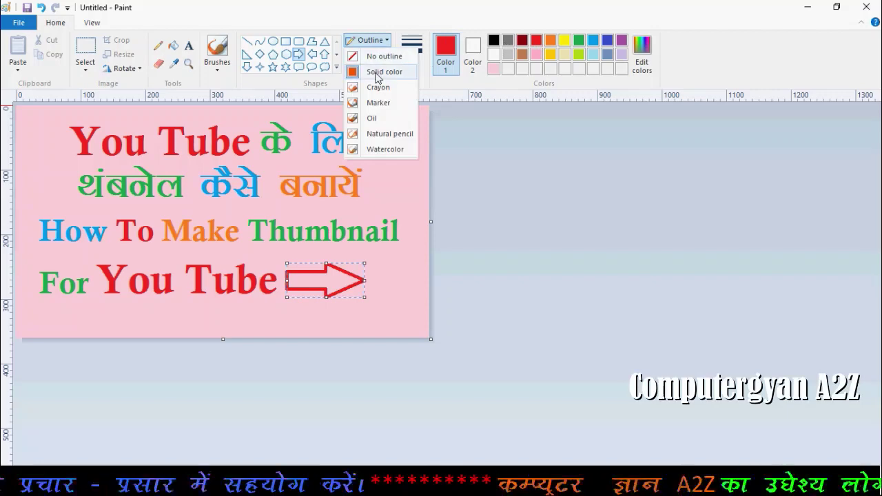
left_click(379, 72)
left_click(524, 42)
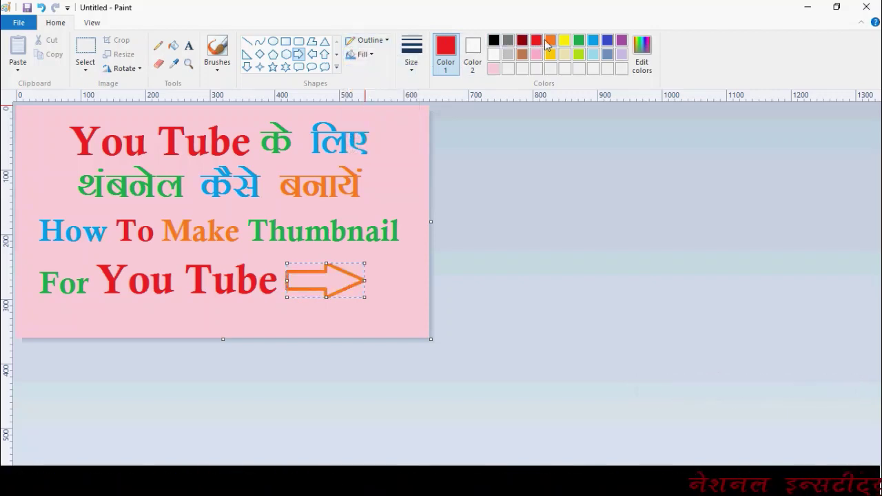
left_click(581, 44)
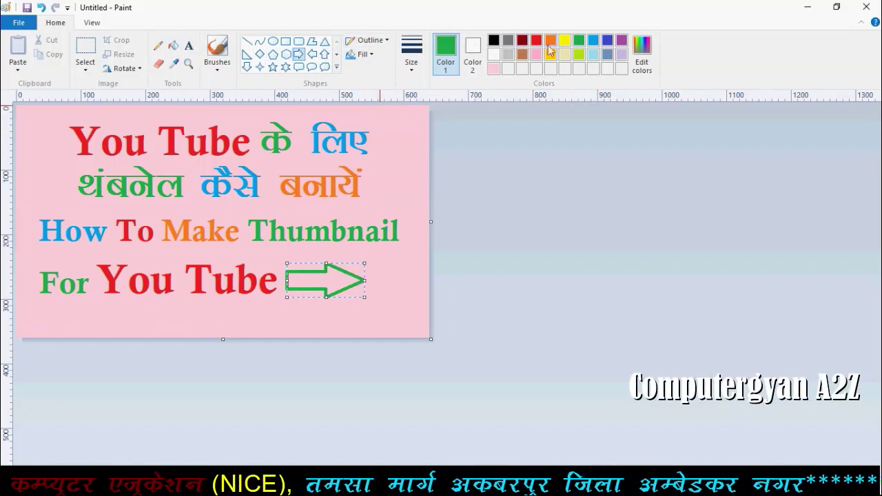
left_click(595, 43)
left_click(582, 46)
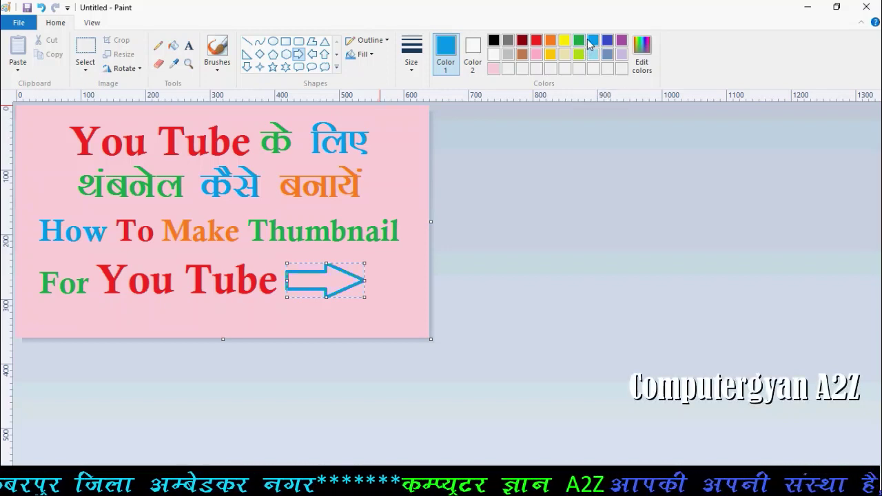
key("ctrl+z")
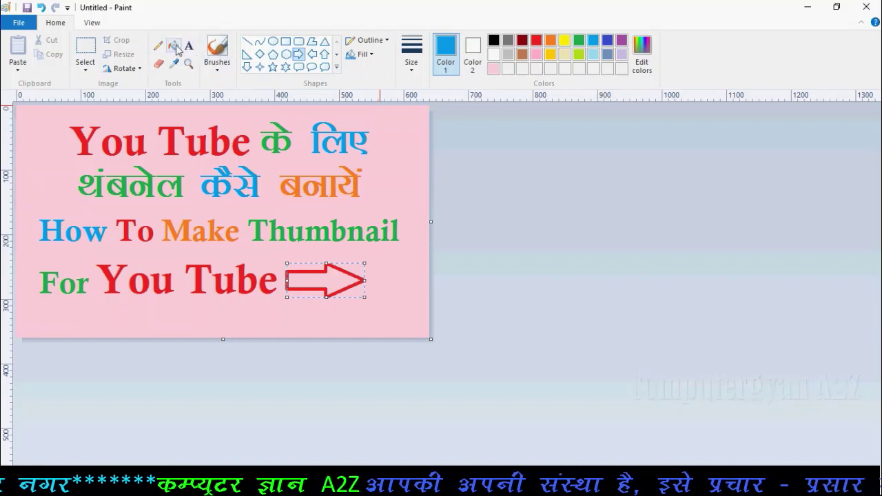
left_click(173, 45)
left_click(344, 280)
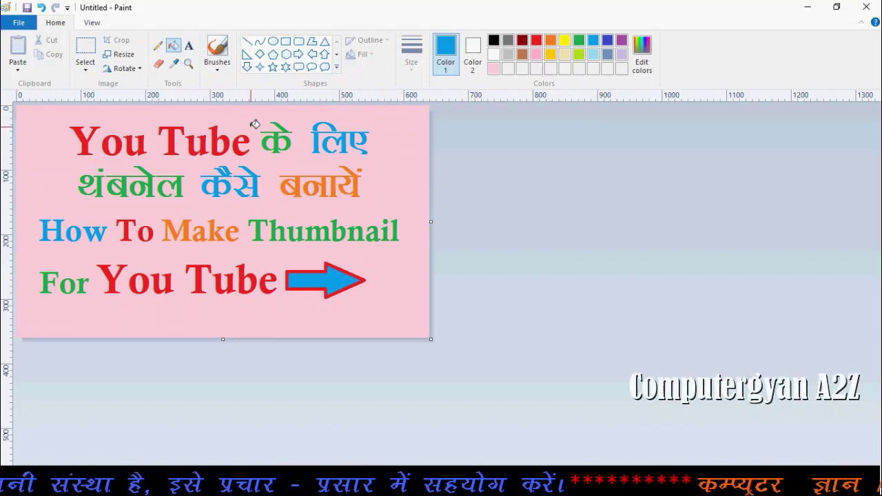
- Frame all four lines and the arrow with a thick black rounded-rectangle border
left_click(298, 42)
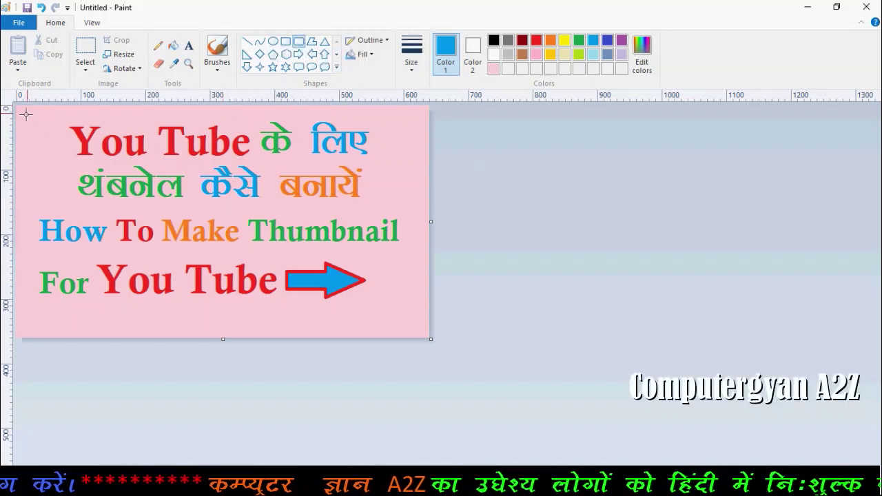
left_click_drag(26, 115, 414, 328)
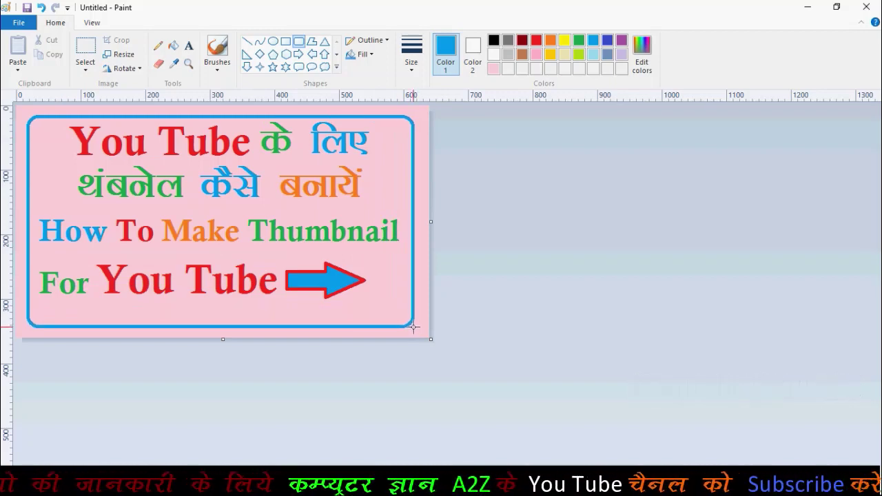
left_click_drag(414, 328, 415, 331)
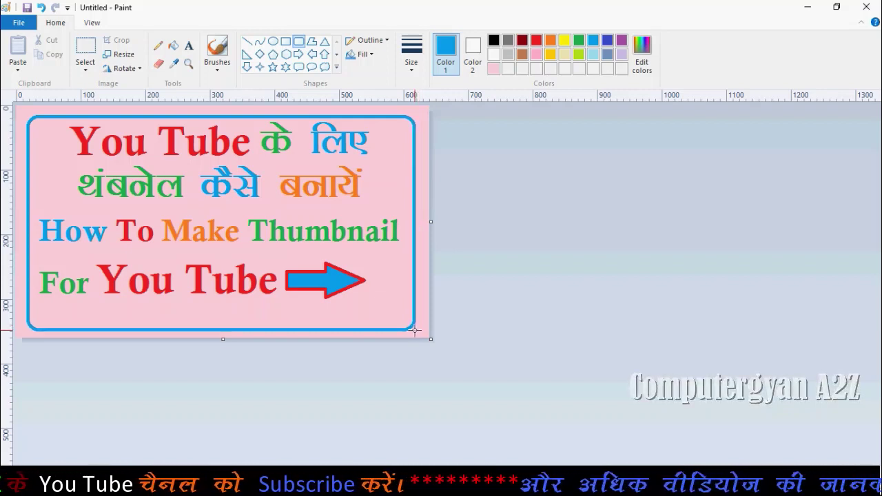
left_click_drag(415, 330, 417, 330)
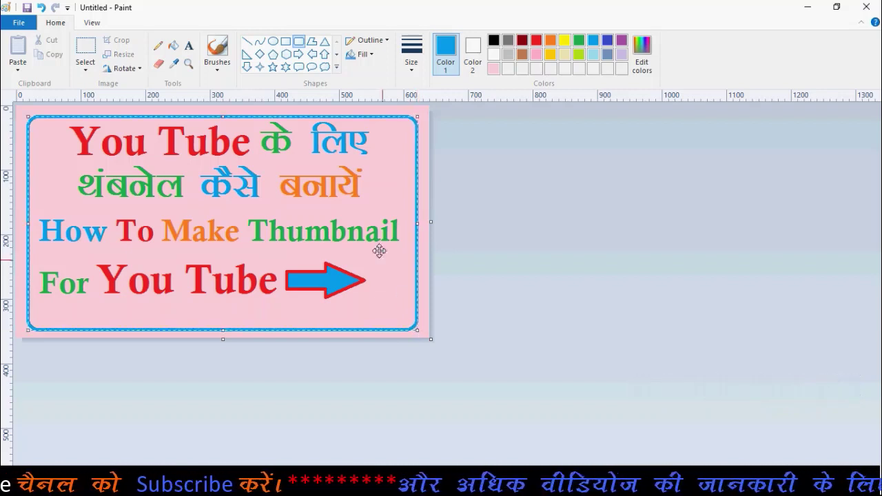
left_click(493, 40)
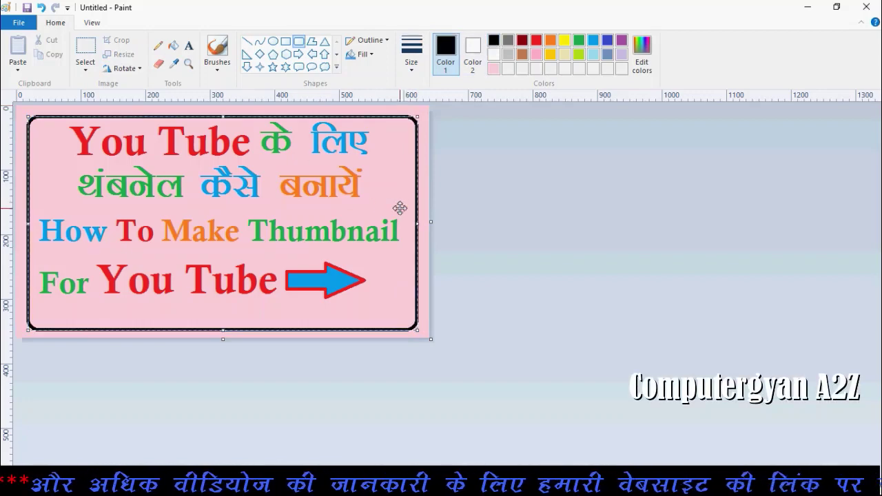
left_click(459, 207)
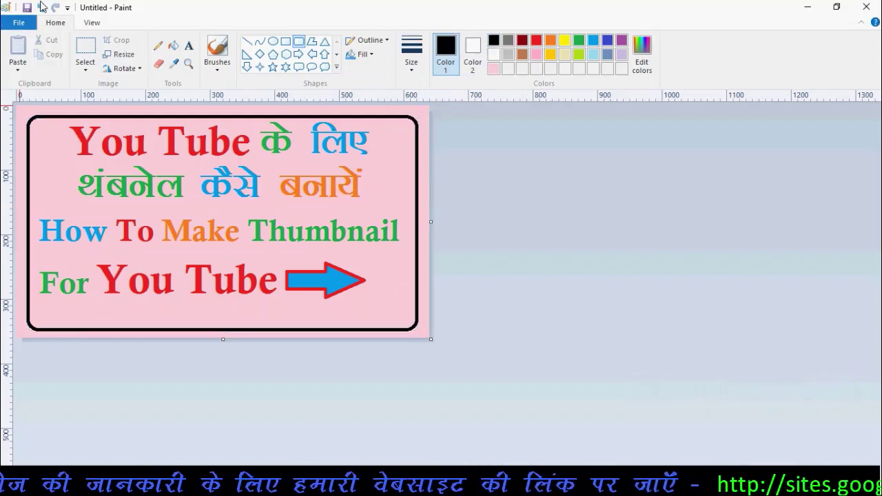
- Resize the picture to 640 × 360 pixels with aspect ratio unlocked
left_click(18, 24)
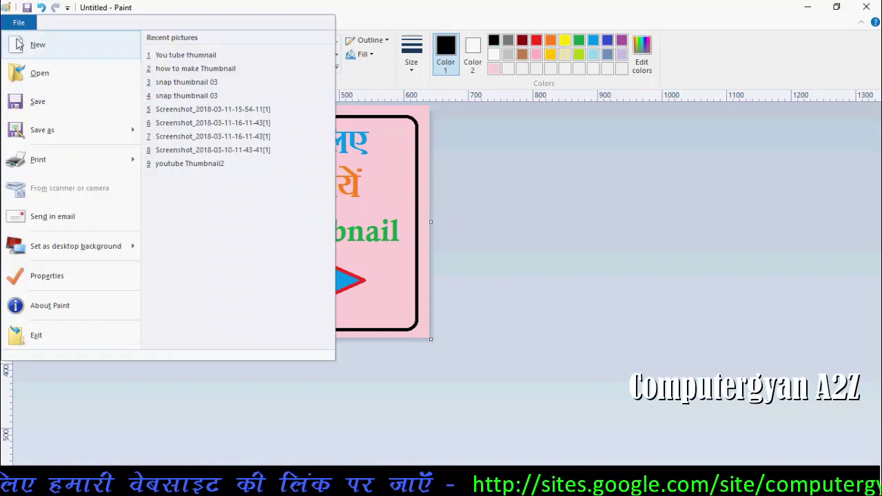
left_click(505, 154)
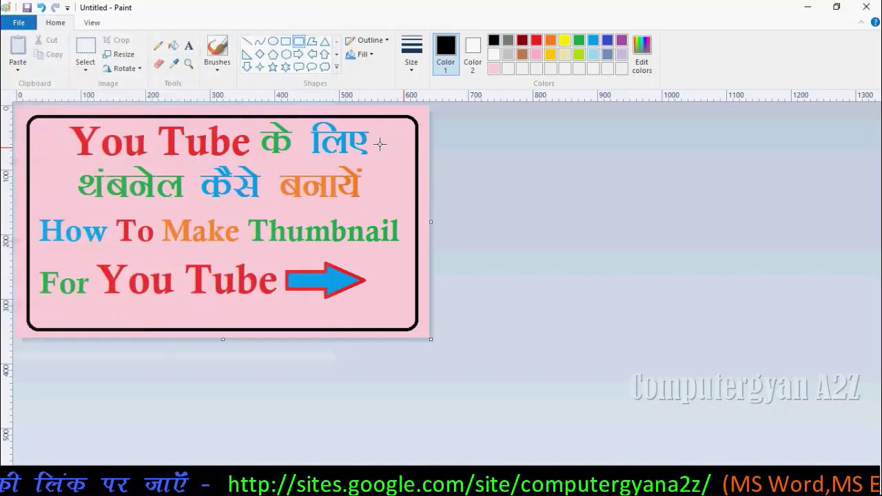
left_click(123, 55)
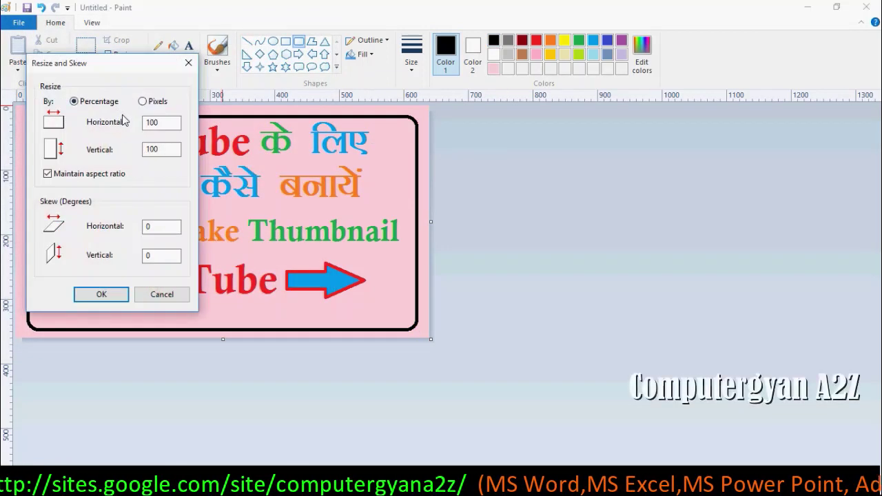
left_click(143, 101)
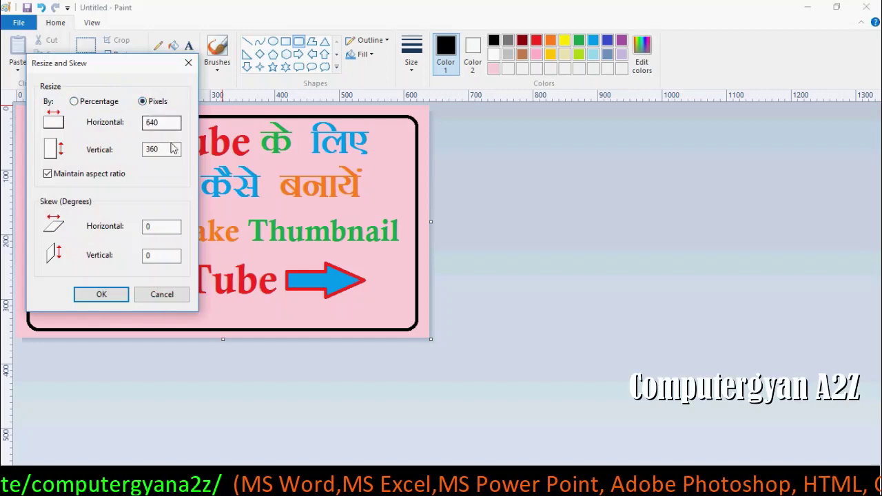
left_click(46, 175)
left_click(100, 294)
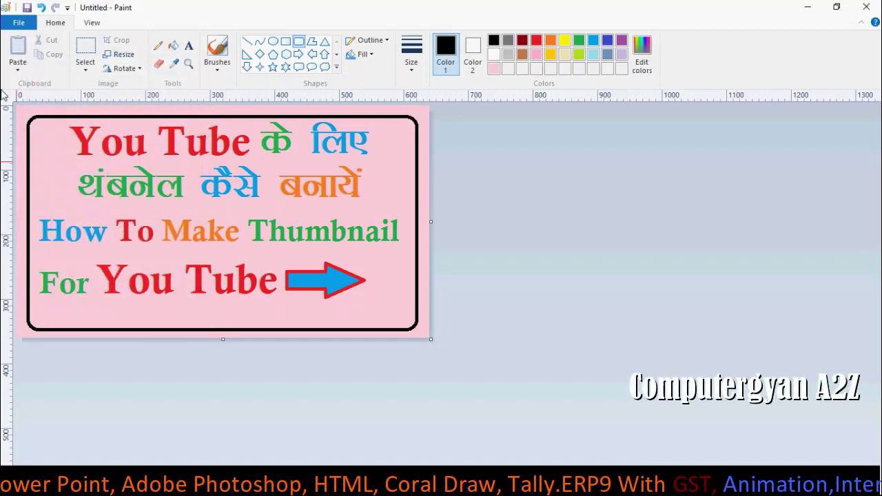
left_click(19, 25)
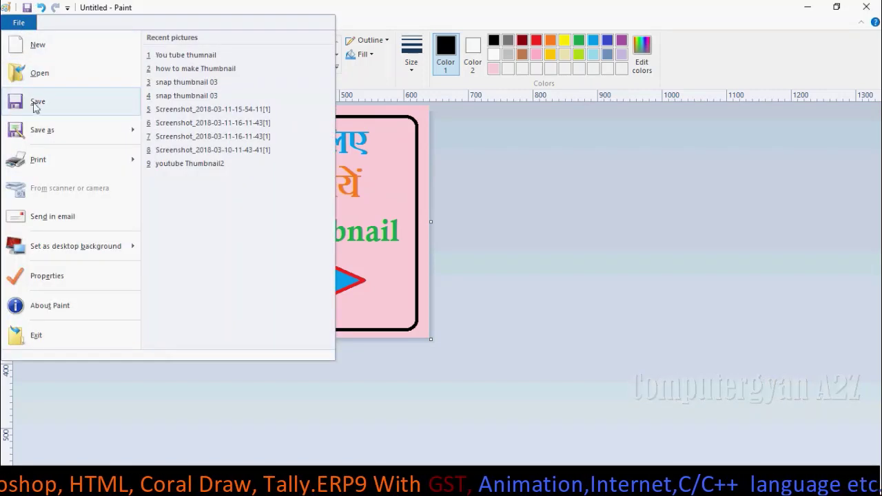
mouse_move(69, 129)
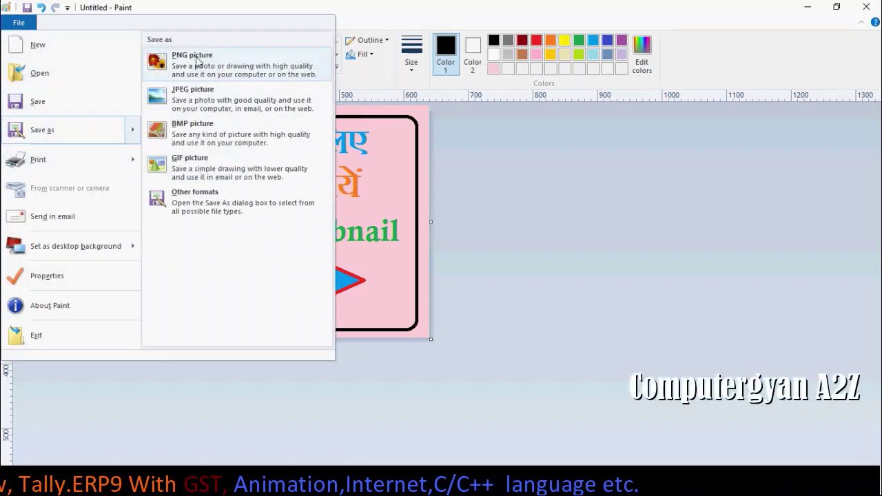
- Save the thumbnail to the Desktop as the PNG 'how to make thumbnails'
left_click(195, 60)
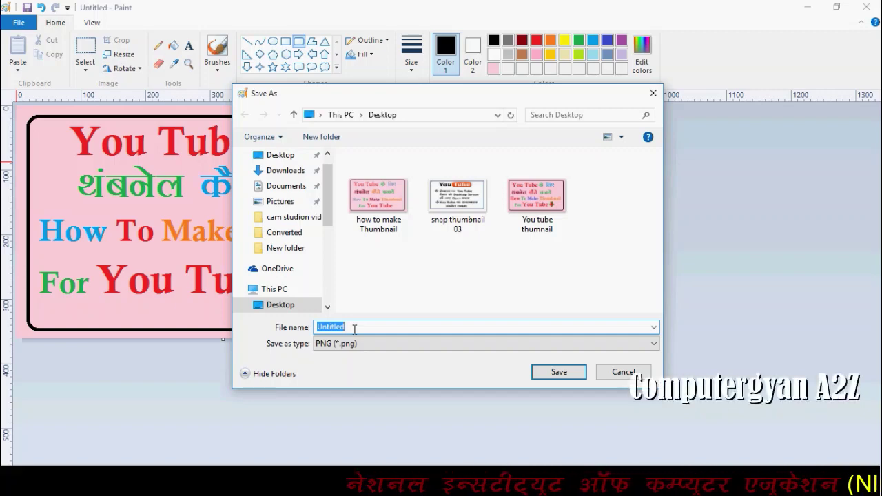
type("how to make thumb")
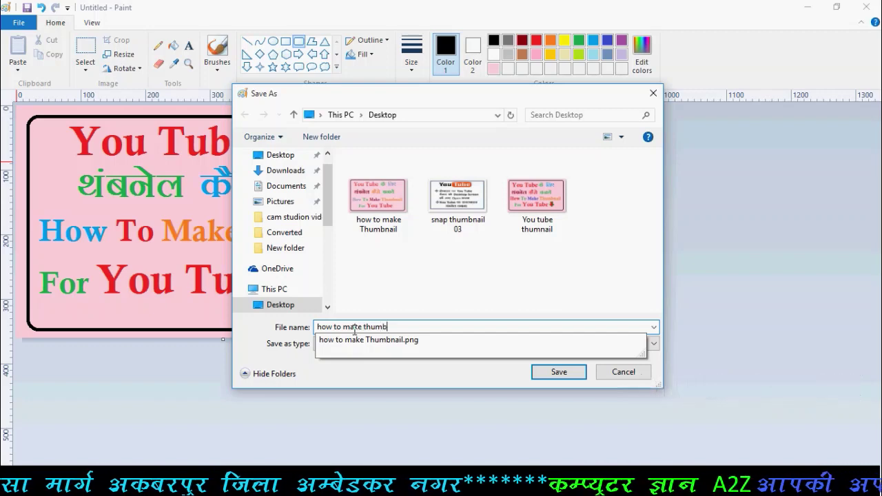
type("nails")
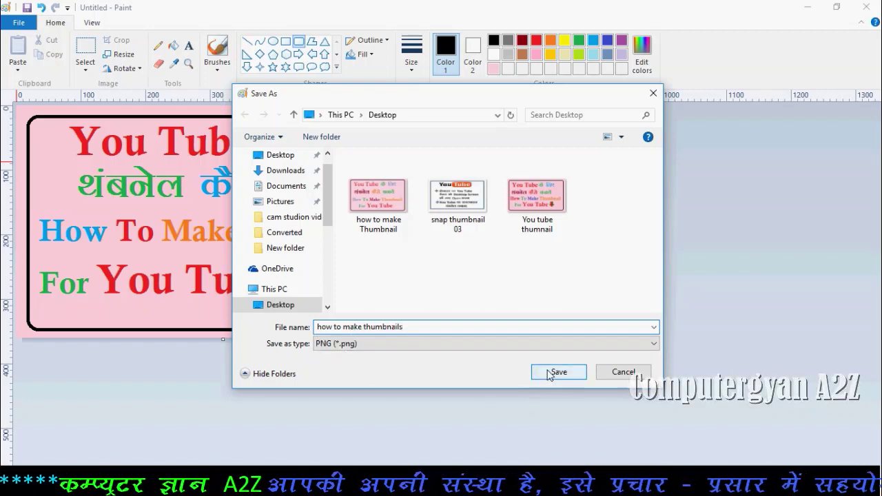
left_click(278, 155)
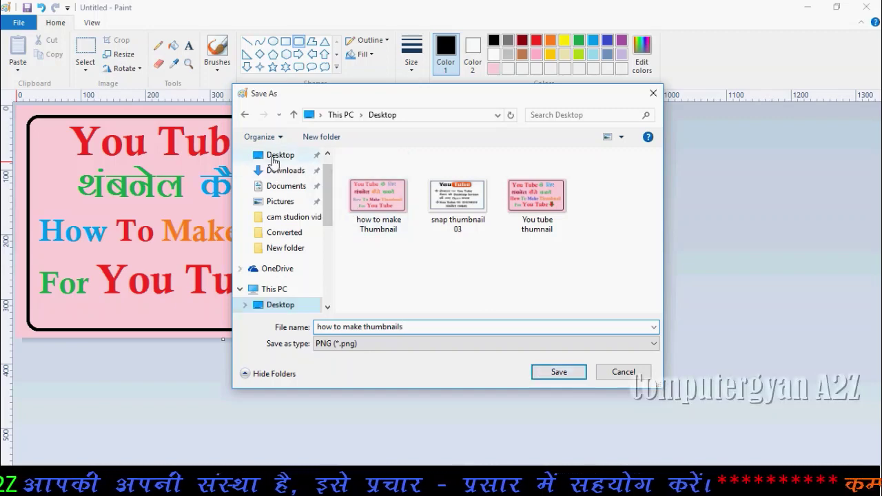
left_click(556, 374)
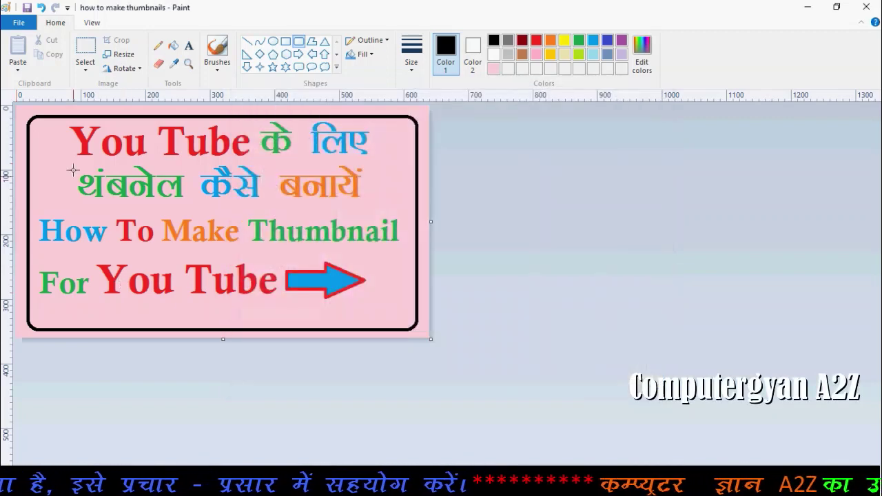
- Close Paint, refresh the desktop, and open the saved thumbnail in Photos
left_click(868, 8)
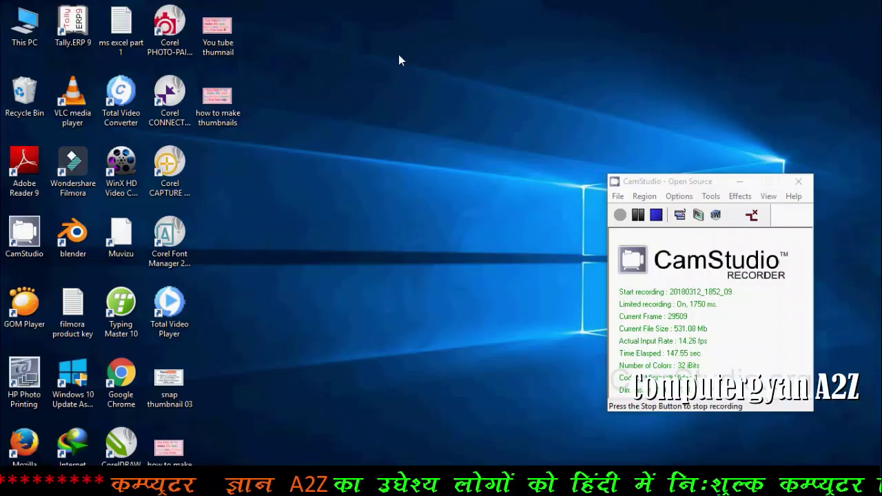
right_click(398, 54)
left_click(429, 100)
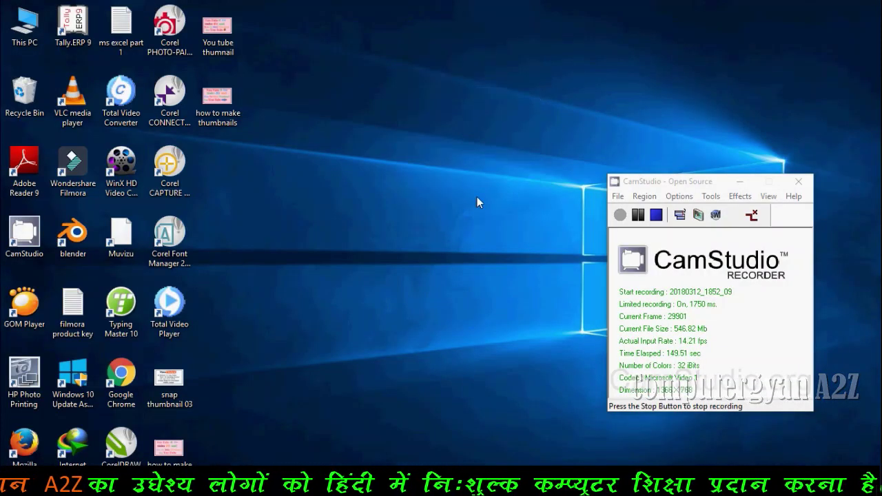
double_click(214, 109)
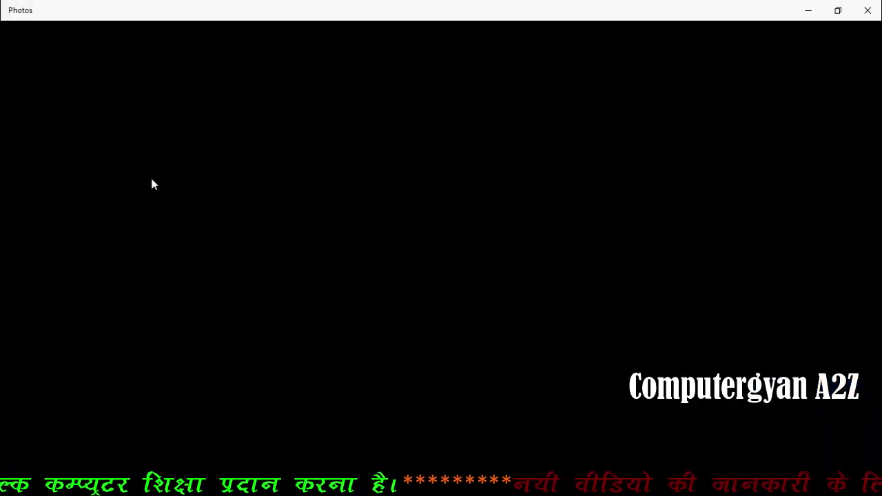